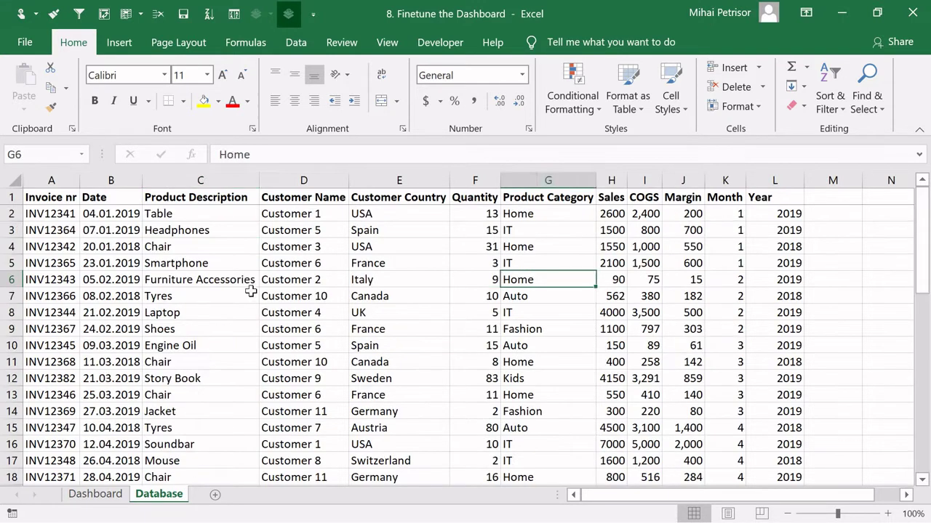
Create a PivotTable from the Database range A1:L46 on a new worksheet
left_click(298, 283)
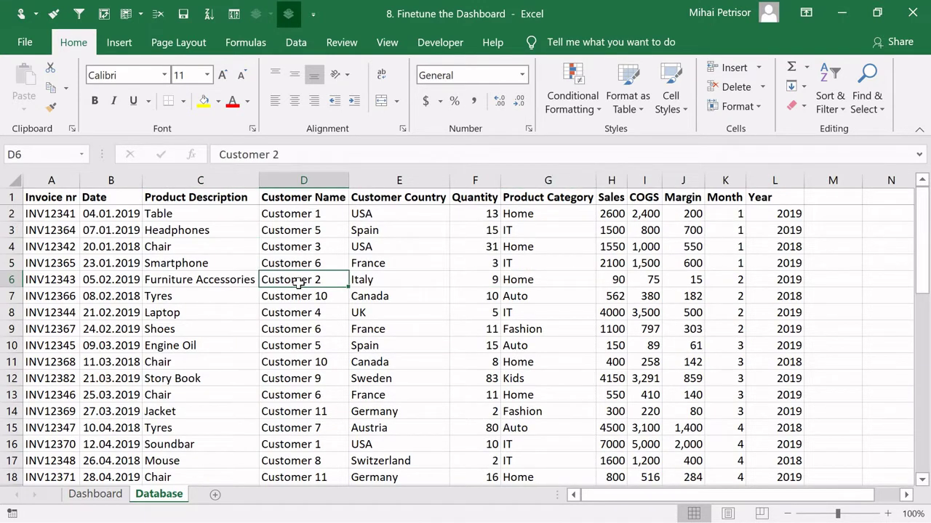
left_click(119, 44)
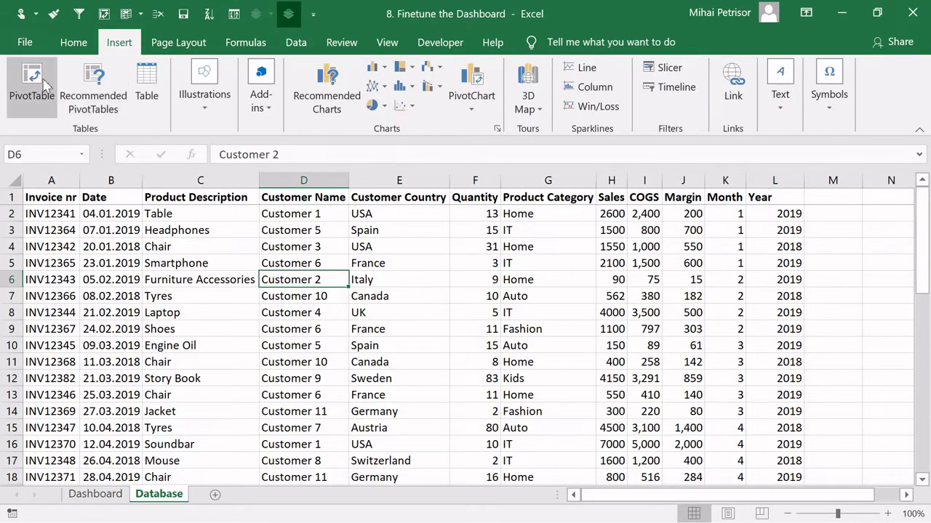
left_click(44, 81)
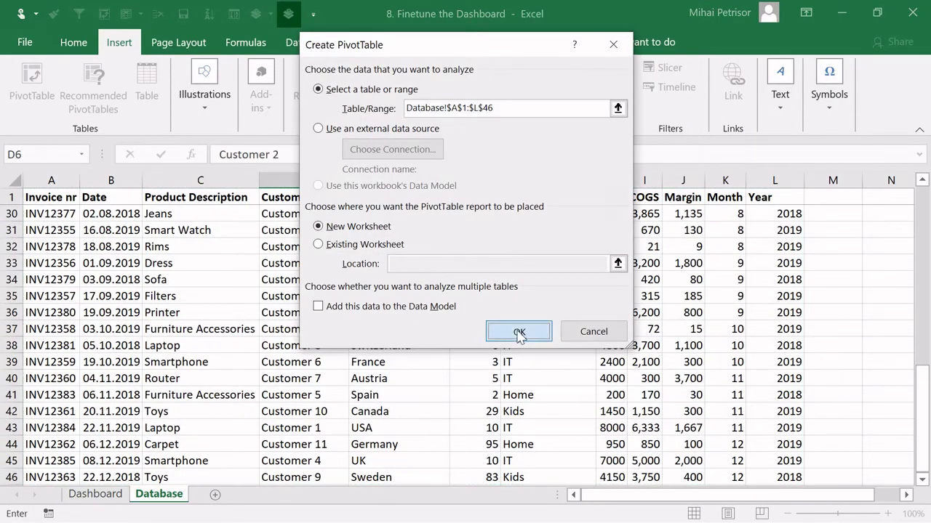
left_click(518, 332)
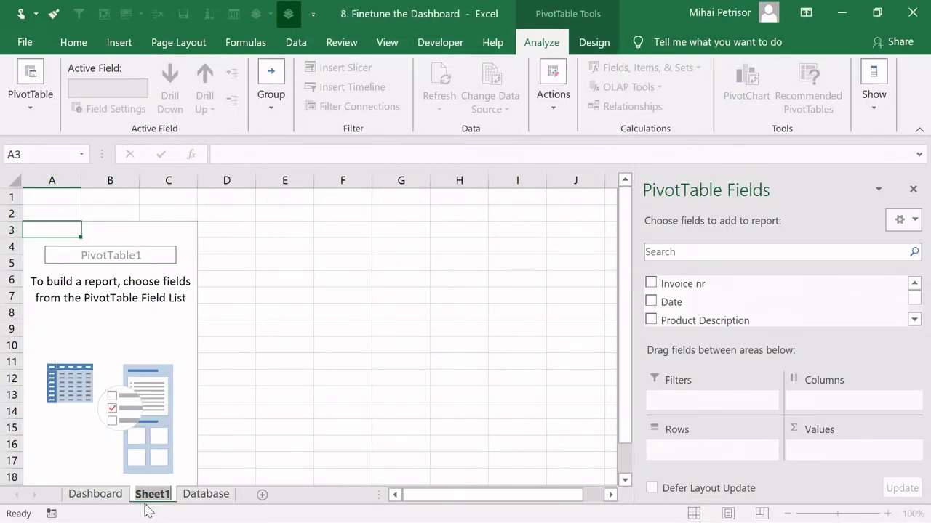
Rename the new PivotTable worksheet as Refresh Button
type("Refresh")
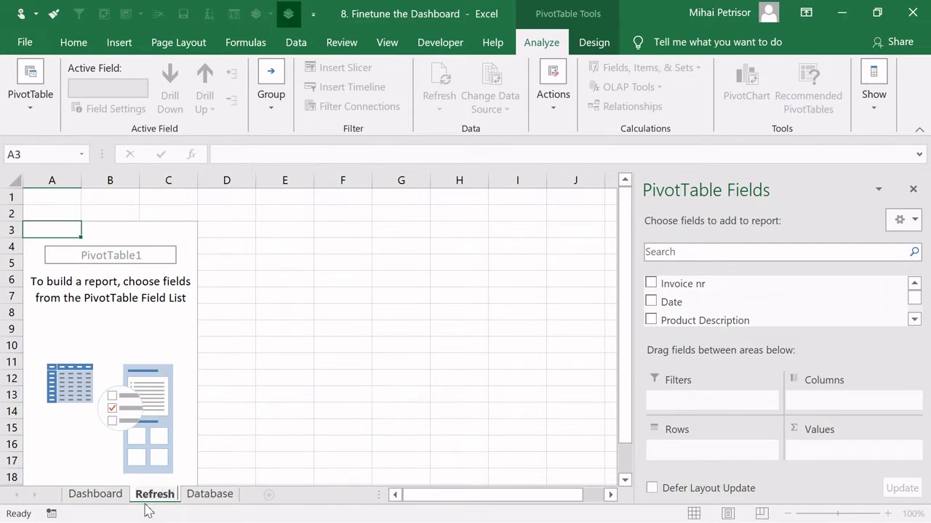
type(" Button")
left_click(297, 359)
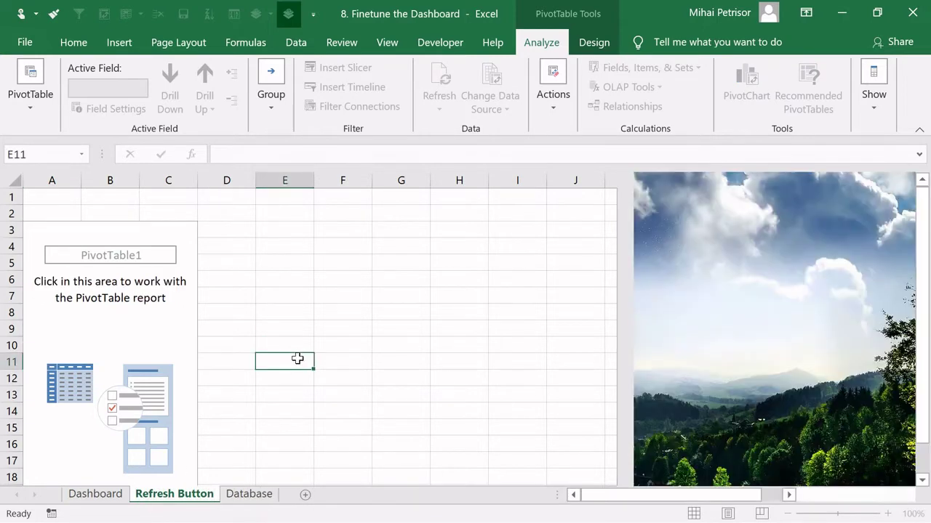
Build the pivot table with Product Category as rows and Sales as summed values
left_click(124, 331)
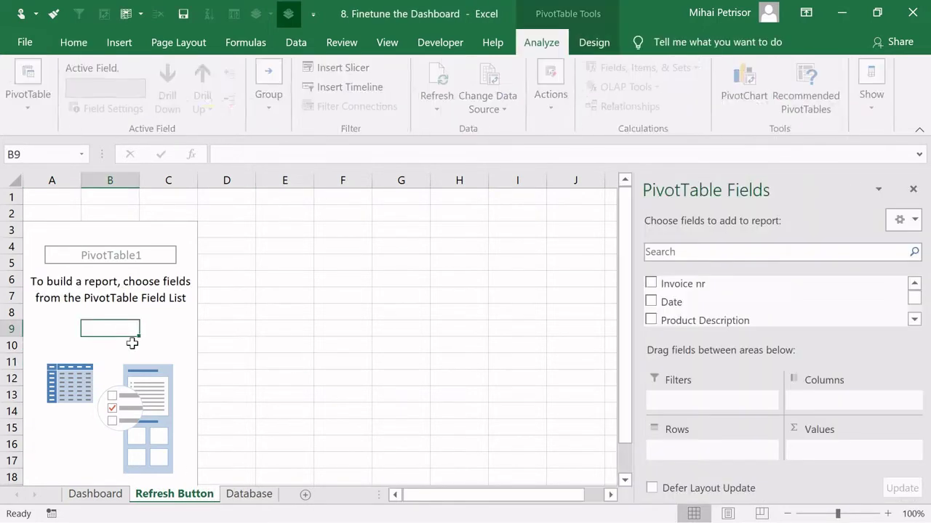
left_click(914, 321)
left_click(914, 321)
left_click(914, 320)
left_click(914, 321)
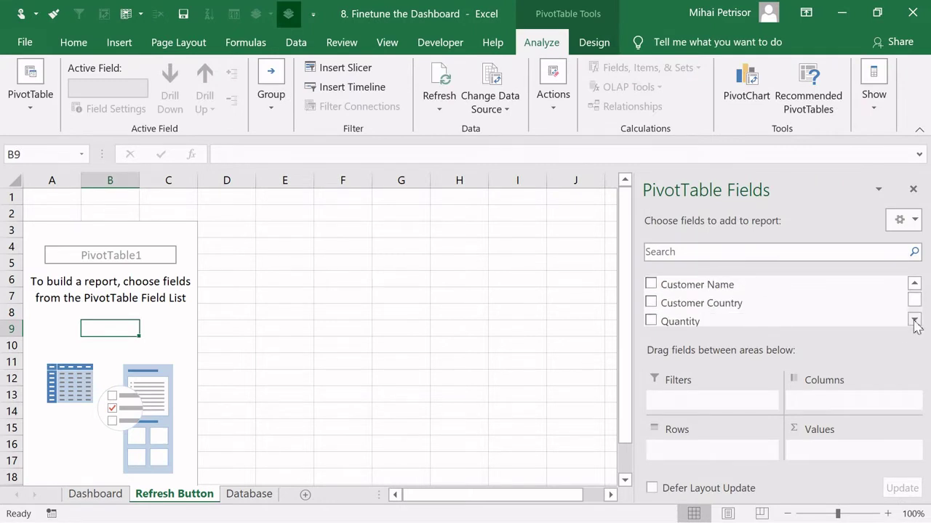
left_click(914, 321)
left_click(914, 320)
left_click_drag(785, 296, 691, 452)
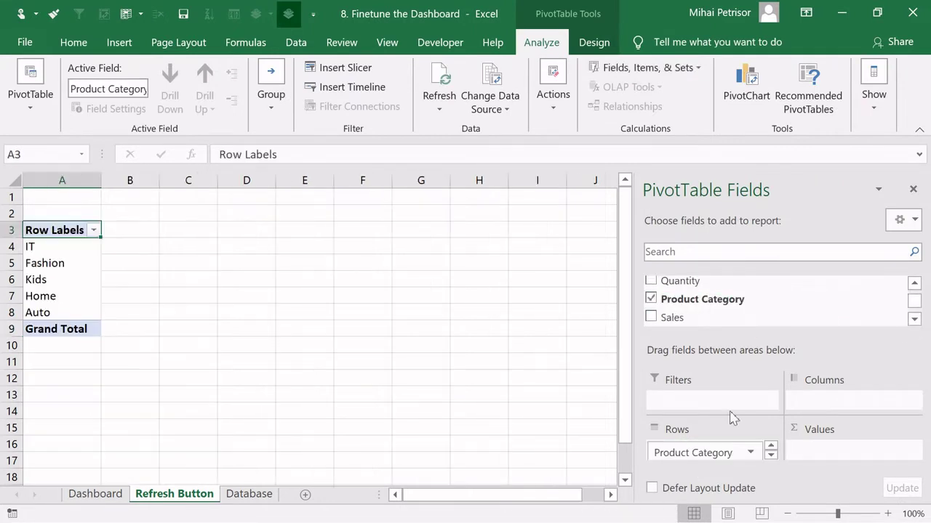
left_click_drag(891, 320, 842, 452)
Copy the pivot table in columns A:B and paste the duplicate starting at column D
left_click_drag(77, 180, 141, 188)
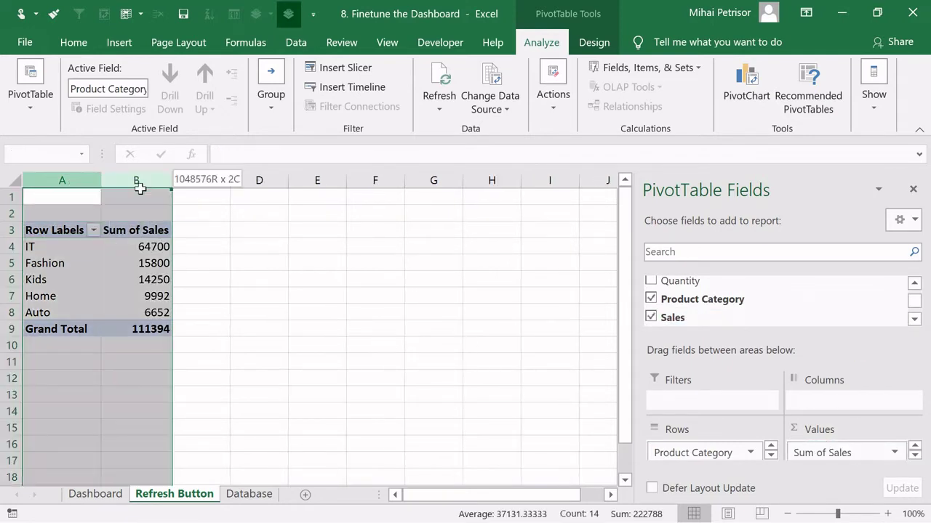
key("ctrl+c")
left_click(247, 180)
key("ctrl+v")
Replace Product Category with Customer Country as the row field of the second pivot table and clear the copy selection
left_click(306, 266)
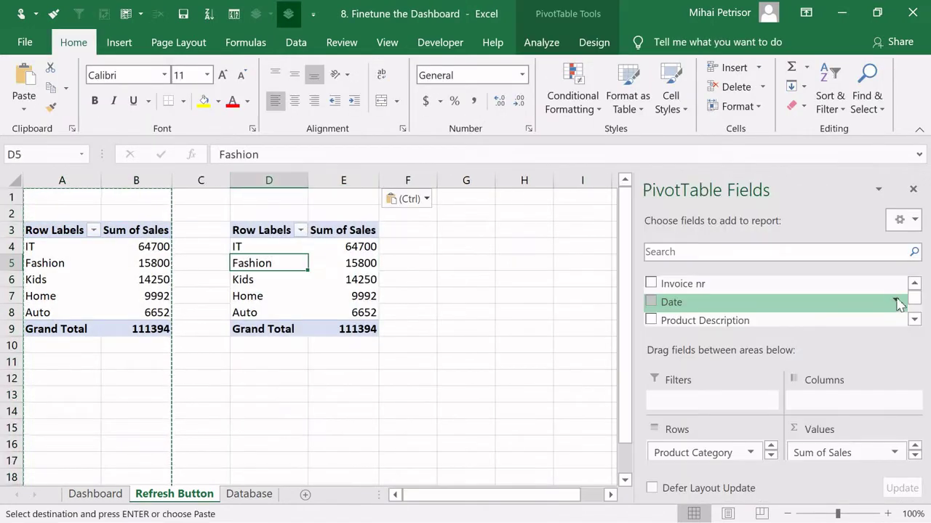
left_click(914, 319)
left_click(914, 319)
left_click(914, 320)
left_click(914, 319)
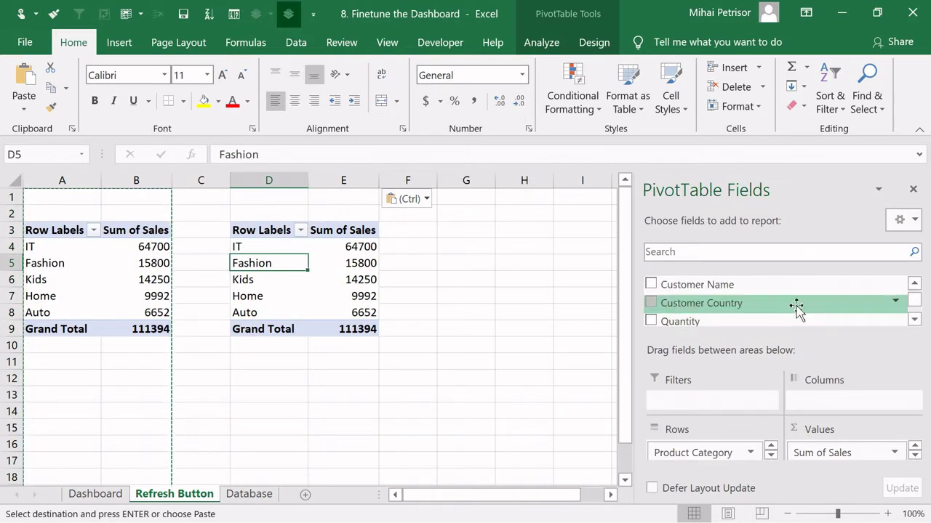
left_click_drag(796, 307, 698, 305)
left_click(352, 248)
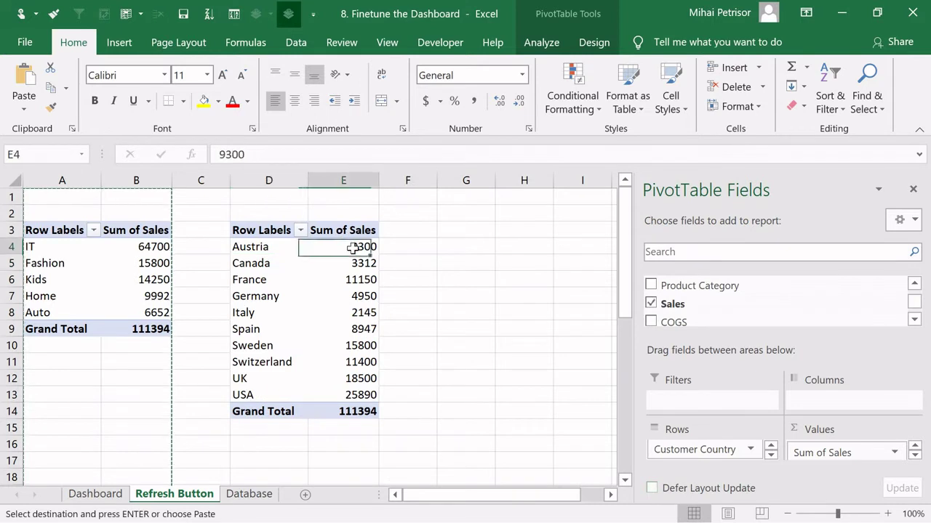
key("Escape")
left_click(206, 346)
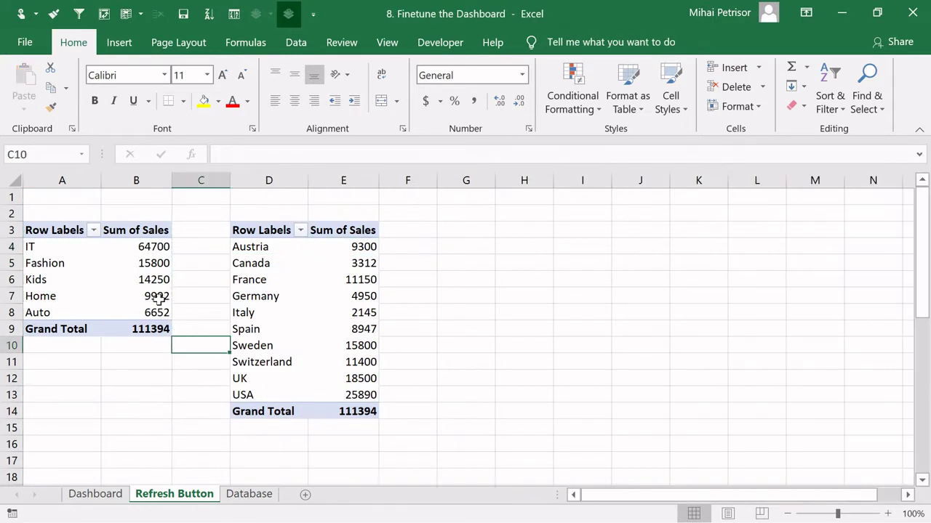
left_click(138, 298)
key("Right")
key("Right")
left_click(109, 391)
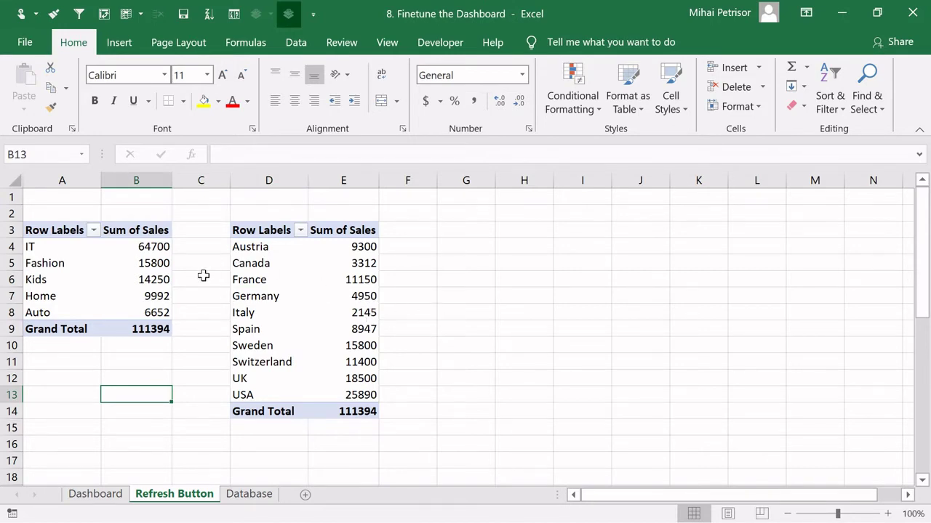
right_click(93, 260)
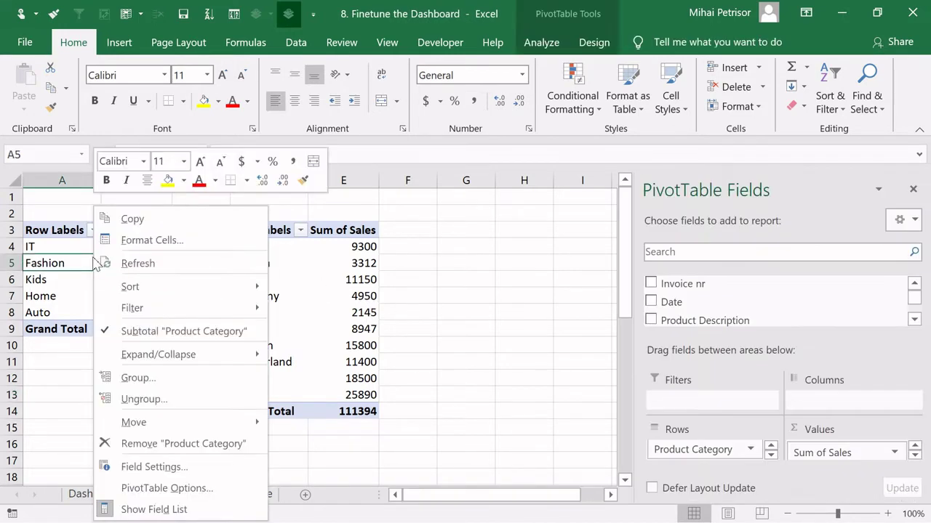
key("Escape")
left_click(338, 290)
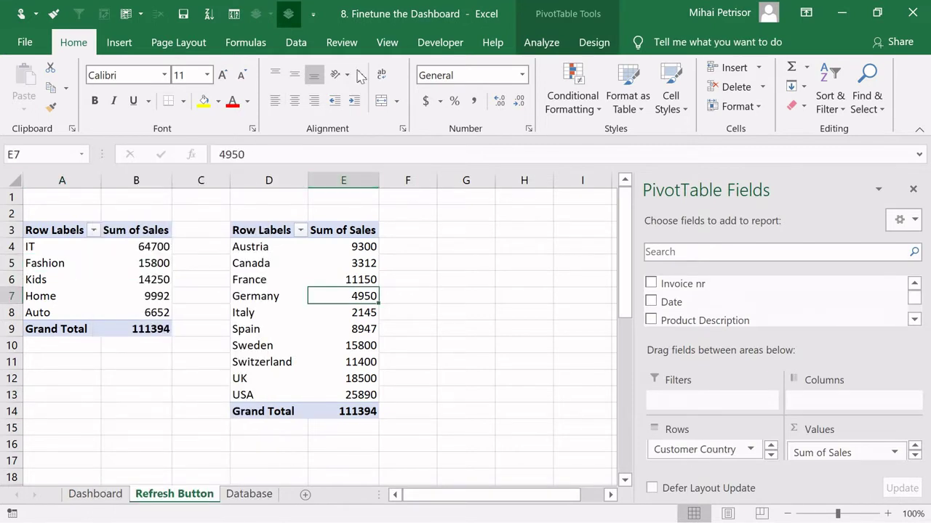
left_click(534, 43)
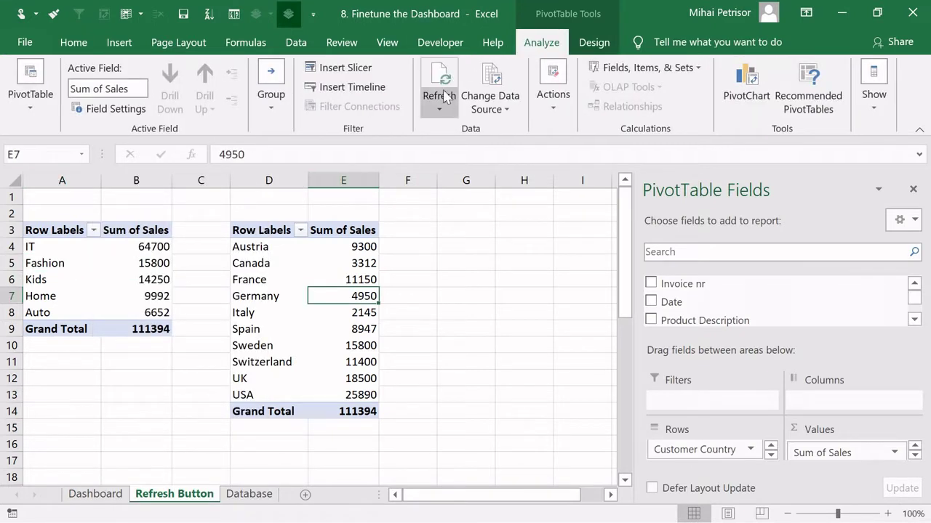
left_click(458, 342)
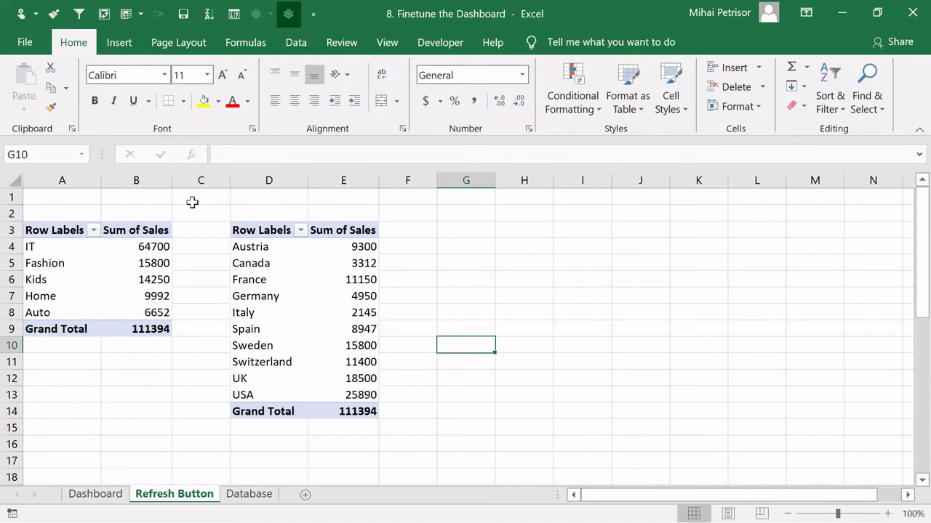
left_click(189, 197)
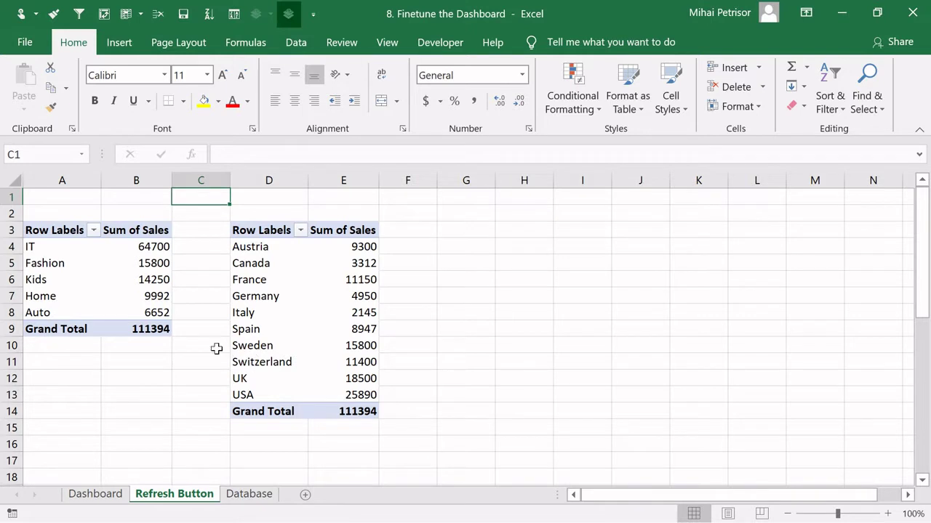
left_click(208, 247)
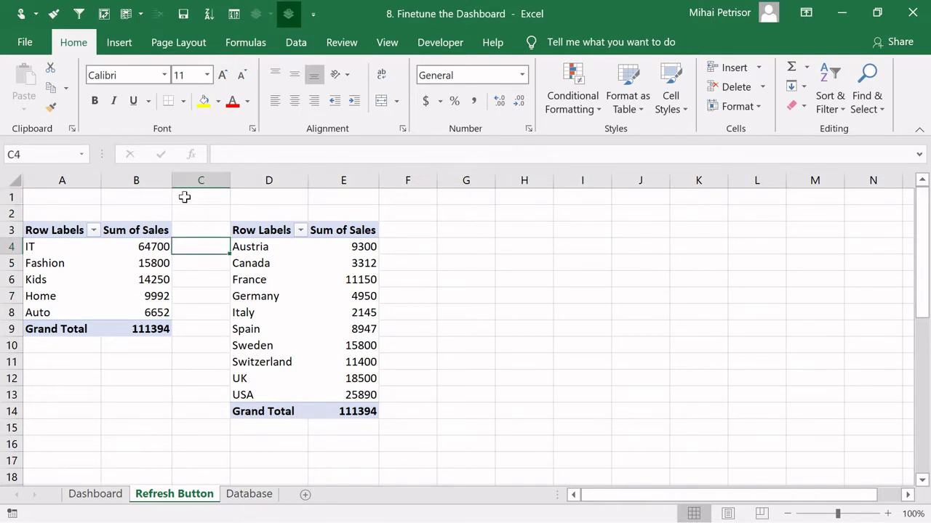
left_click(185, 197)
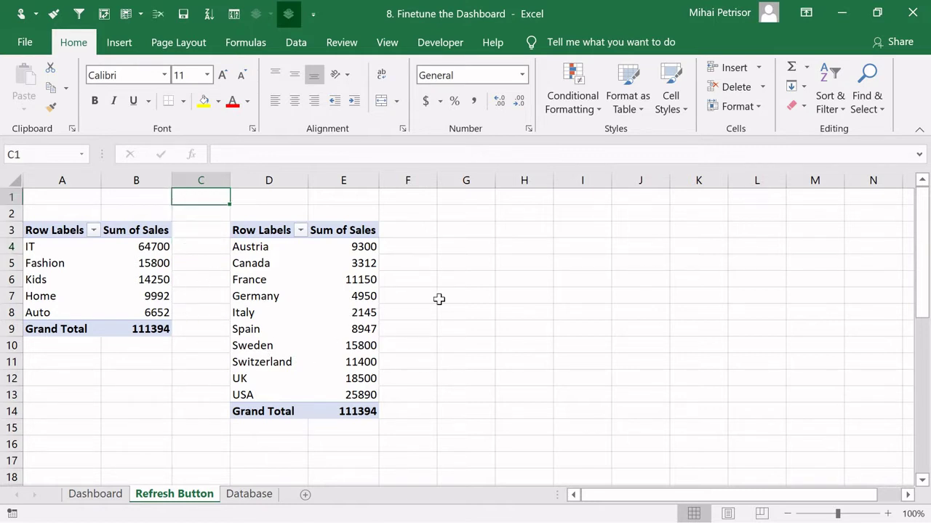
Insert a Flowchart: Extract shape about 0.33" high and 0.36" wide in column C between the two pivot tables
left_click(133, 47)
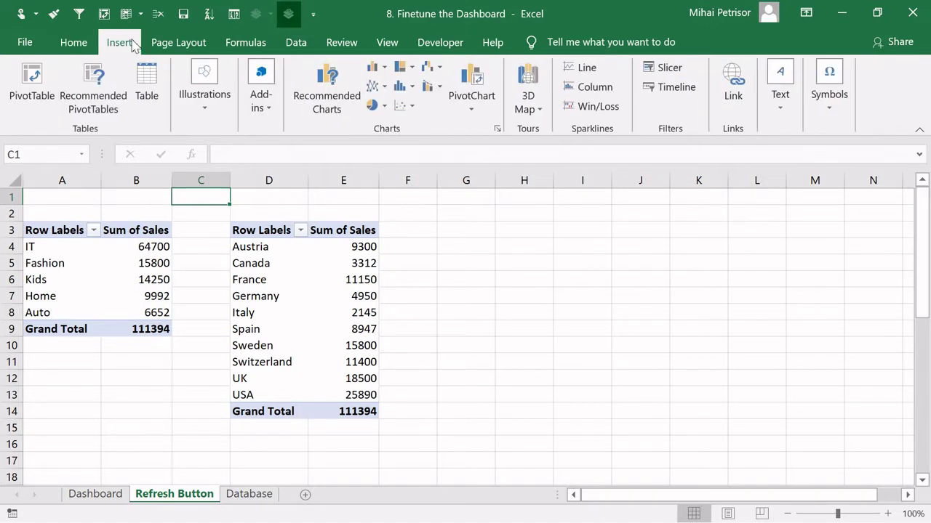
left_click(206, 123)
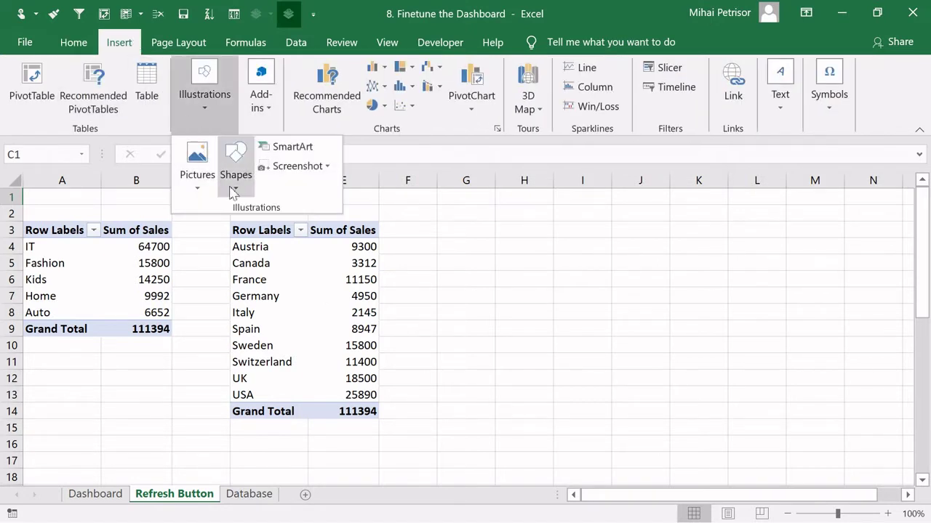
left_click(237, 191)
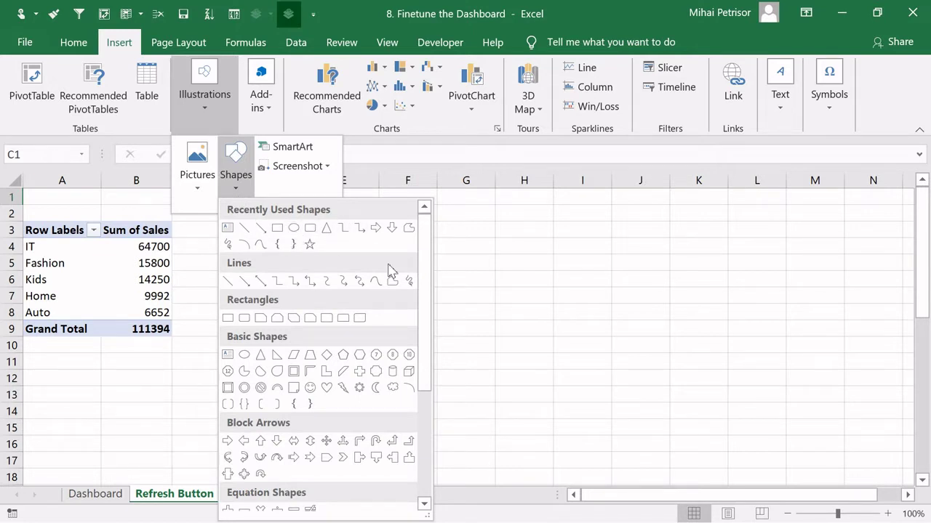
left_click_drag(428, 257, 412, 365)
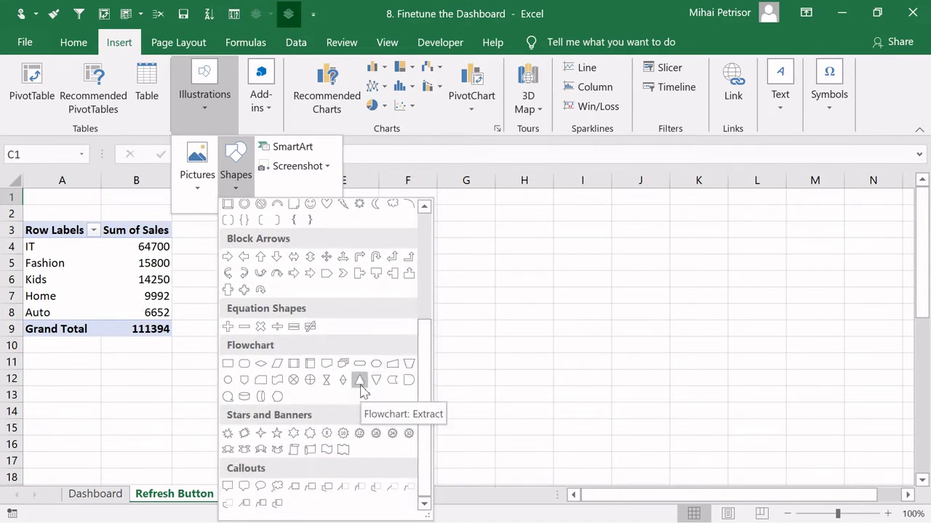
left_click(359, 381)
left_click_drag(192, 212, 220, 241)
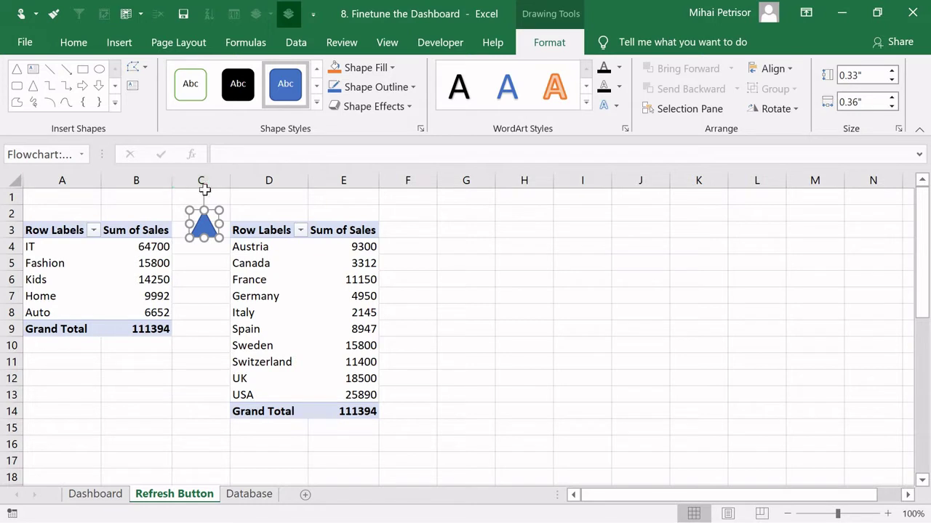
Rotate the triangle to point right and fit it into cells C1:C2 at about 0.67" by 0.36"
left_click_drag(205, 189, 174, 204)
left_click(508, 231)
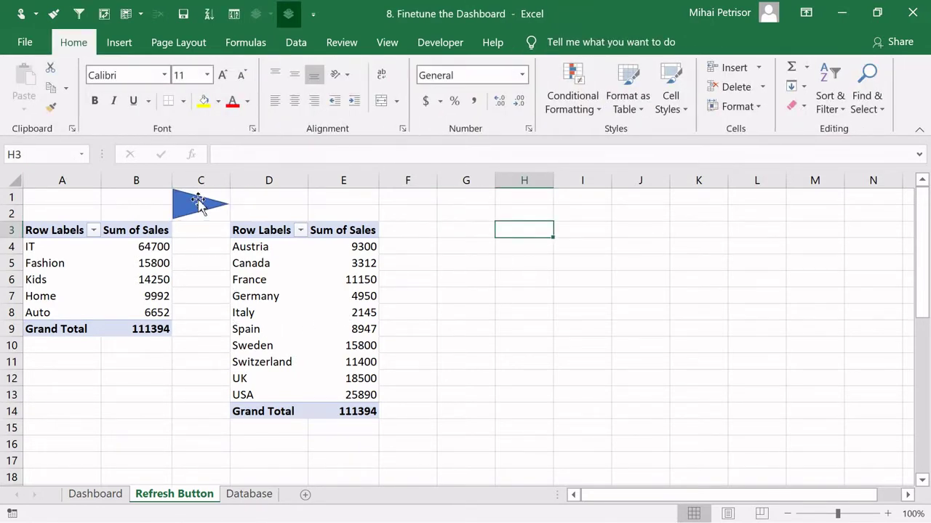
mouse_move(200, 206)
left_mouse_down()
mouse_move(191, 247)
mouse_move(195, 217)
left_mouse_up()
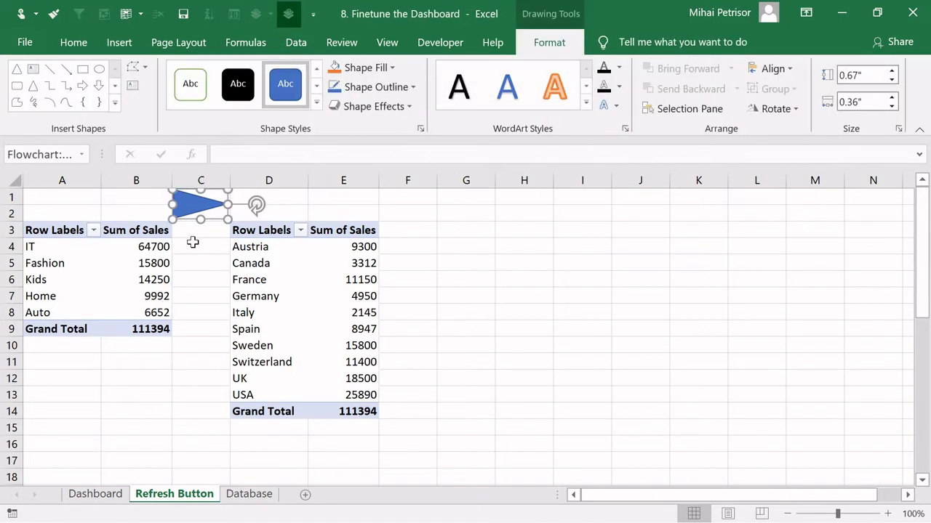
left_click(193, 245)
Assign a new macro named RefreshButton to the triangle shape and open its code for editing
right_click(197, 206)
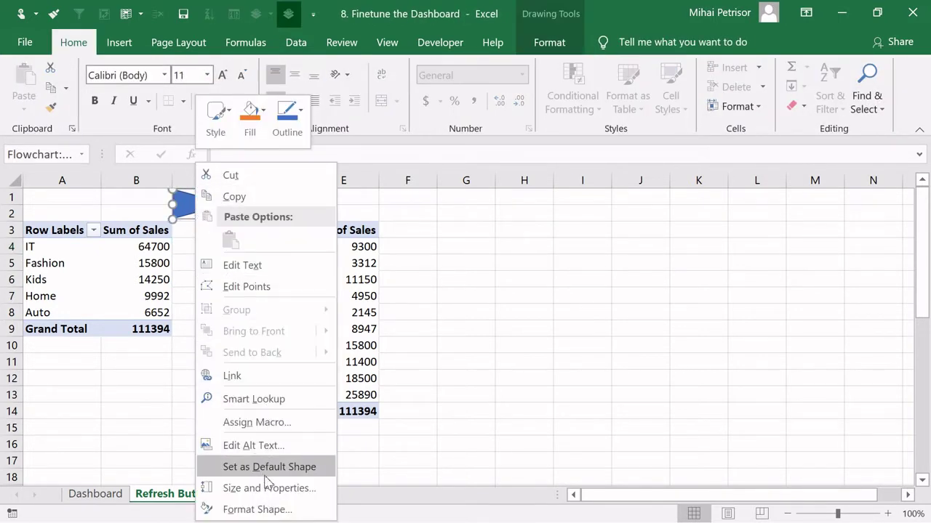
left_click(262, 424)
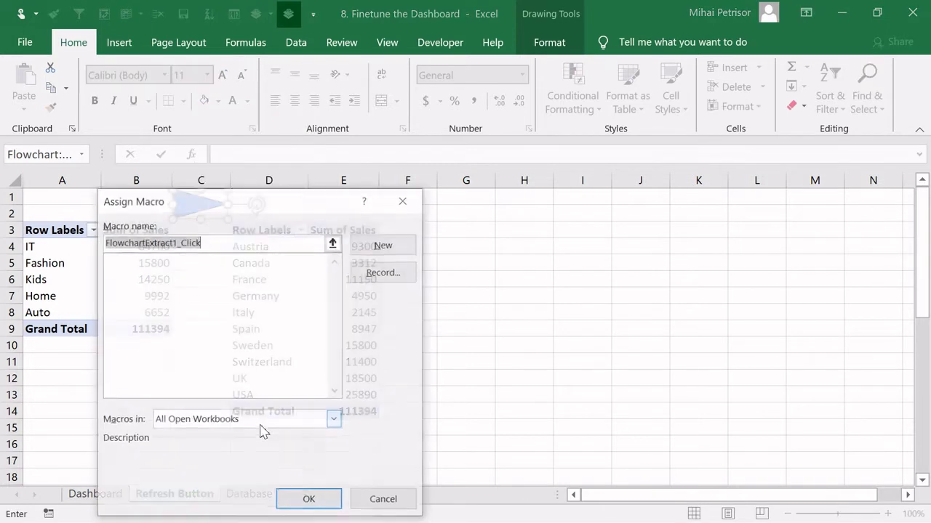
left_click_drag(254, 208, 494, 188)
left_click(468, 219)
left_click_drag(459, 227, 339, 222)
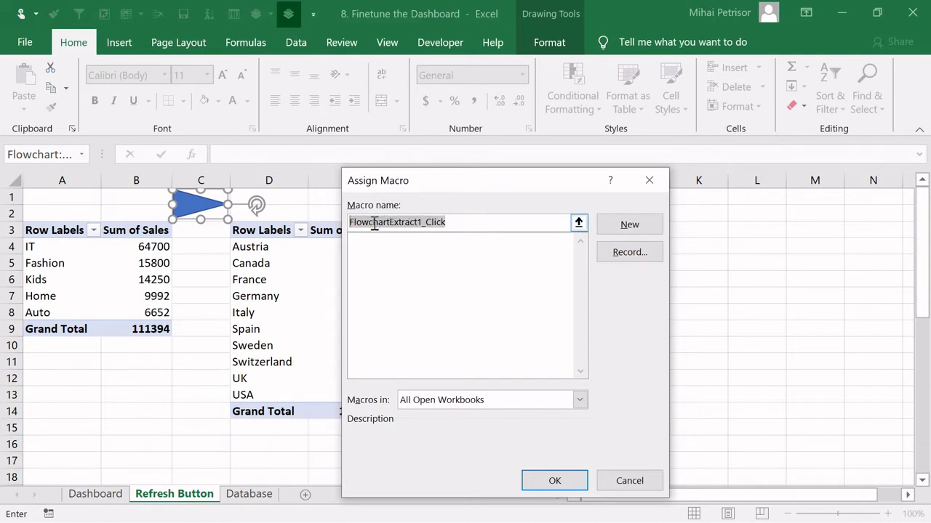
type("Refresh Button")
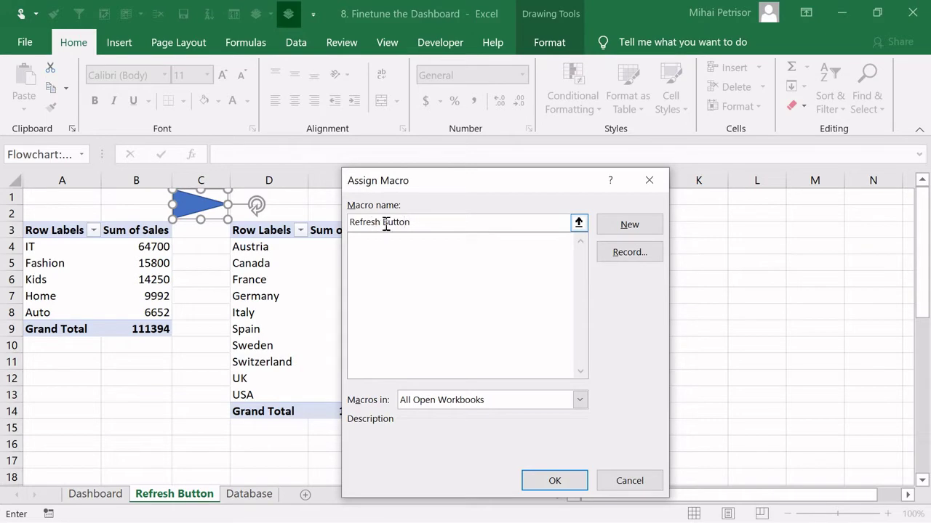
key("BackSpace")
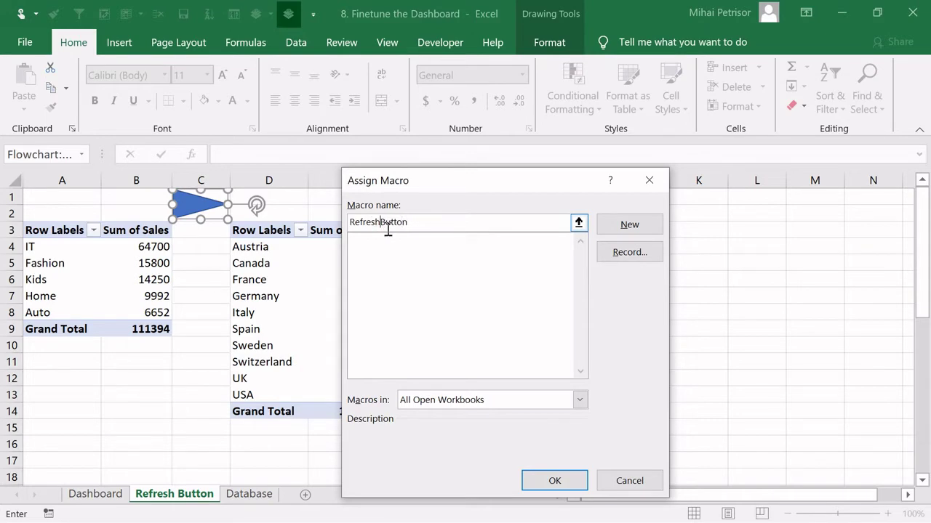
left_click(643, 227)
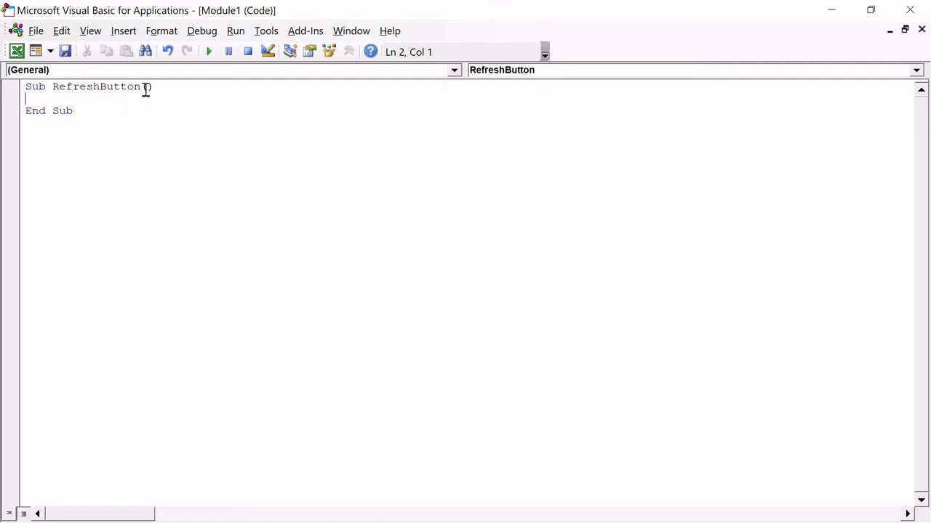
Write the statement ThisWorkbook.RefreshAll in the body of the RefreshButton macro and return to the workbook
left_click_drag(141, 86, 52, 87)
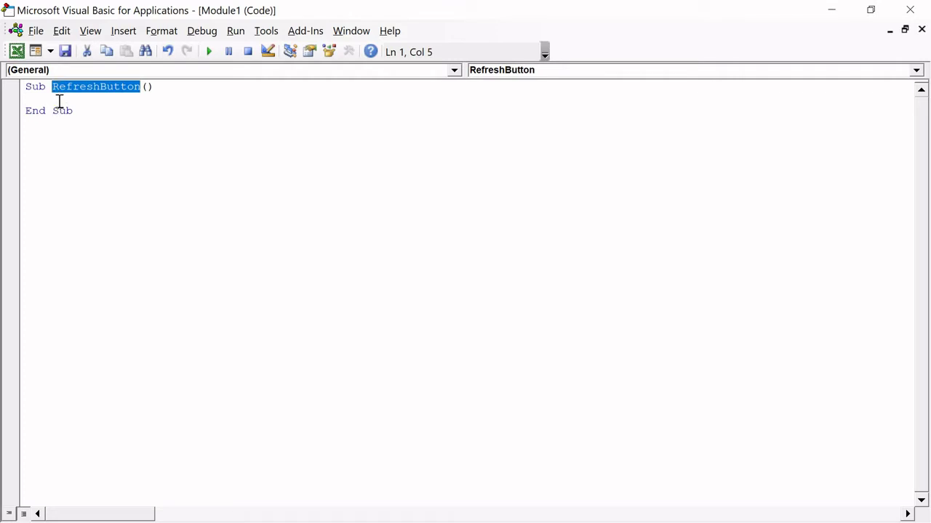
left_click(60, 101)
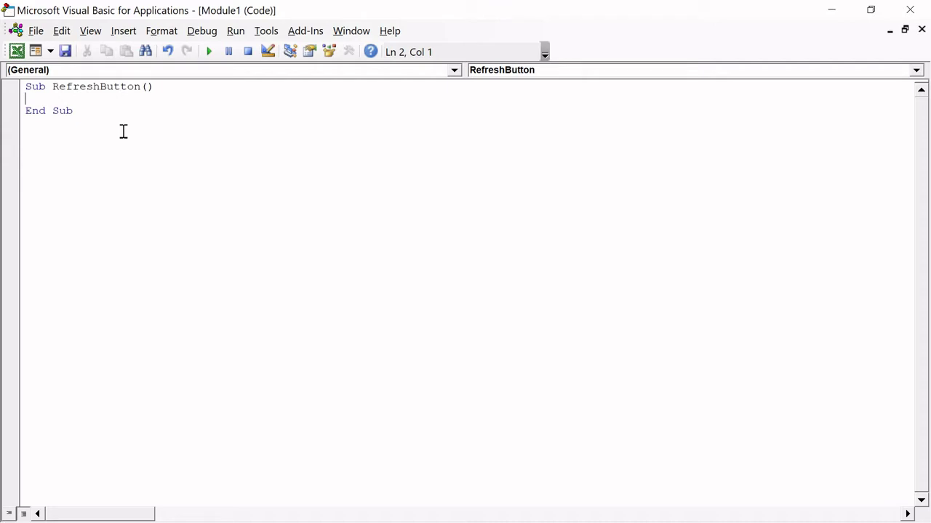
type("ThisWorkbook.")
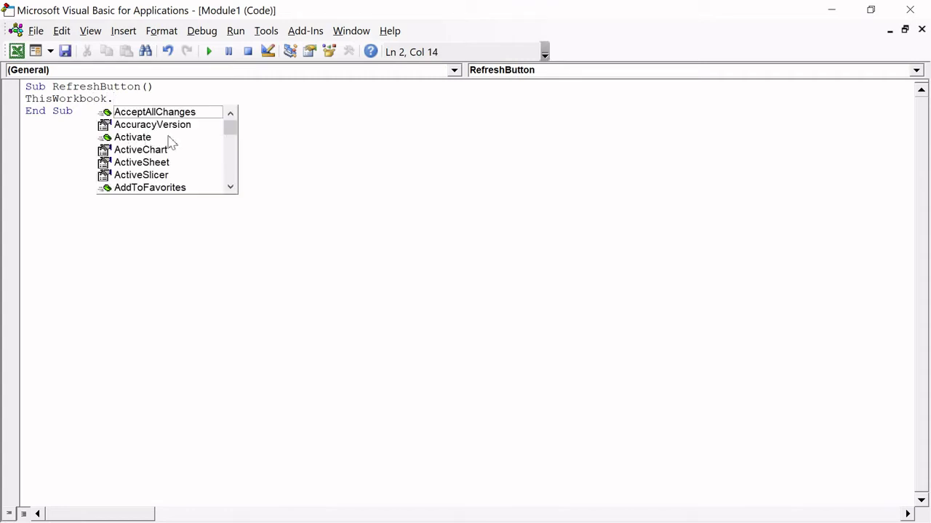
mouse_move(230, 129)
left_mouse_down()
mouse_move(233, 161)
mouse_move(234, 122)
left_mouse_up()
type("R")
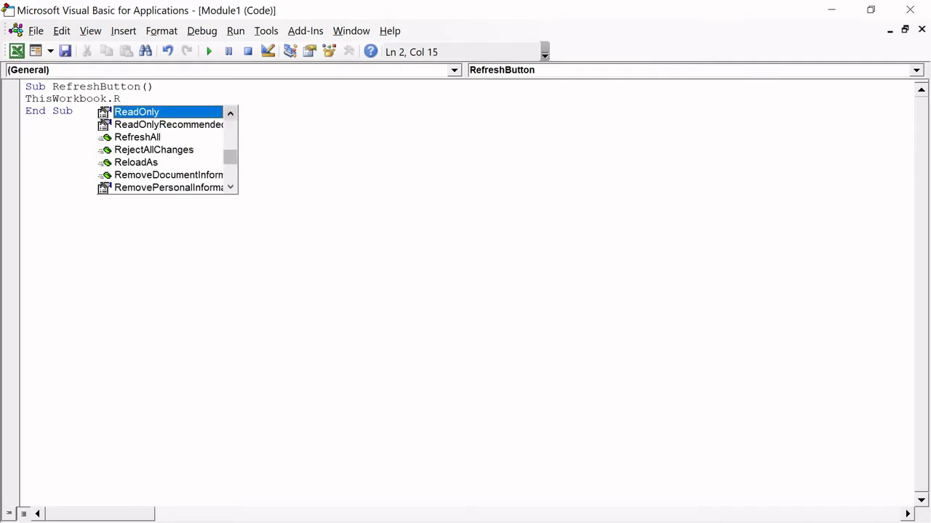
type("ef")
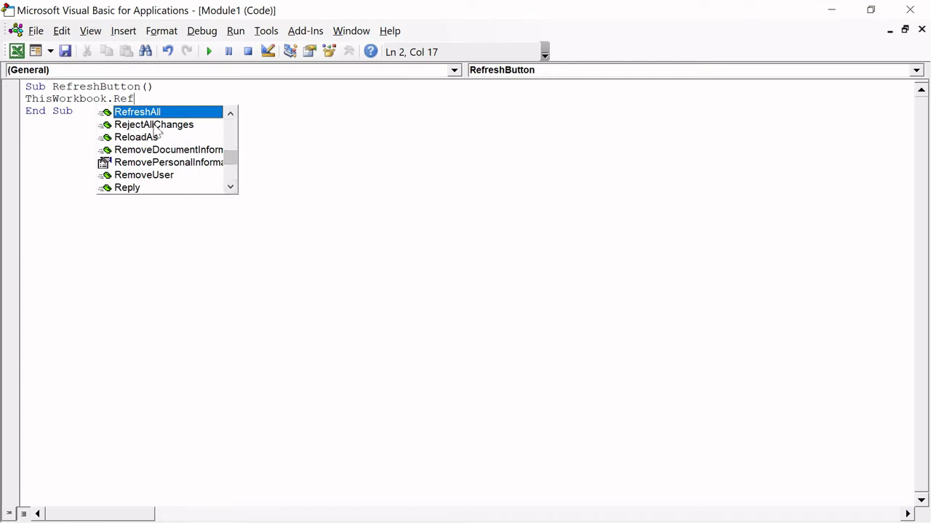
left_click(232, 114)
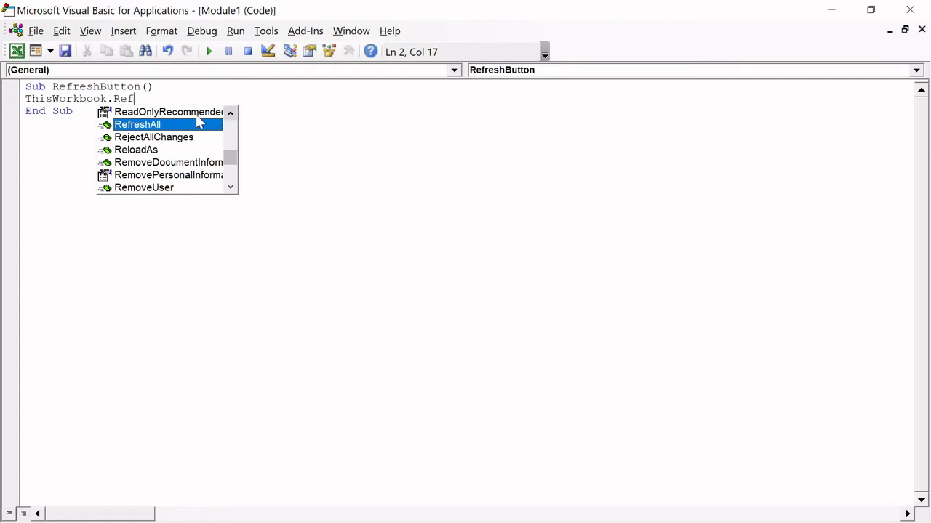
double_click(151, 127)
key("BackSpace")
key("BackSpace")
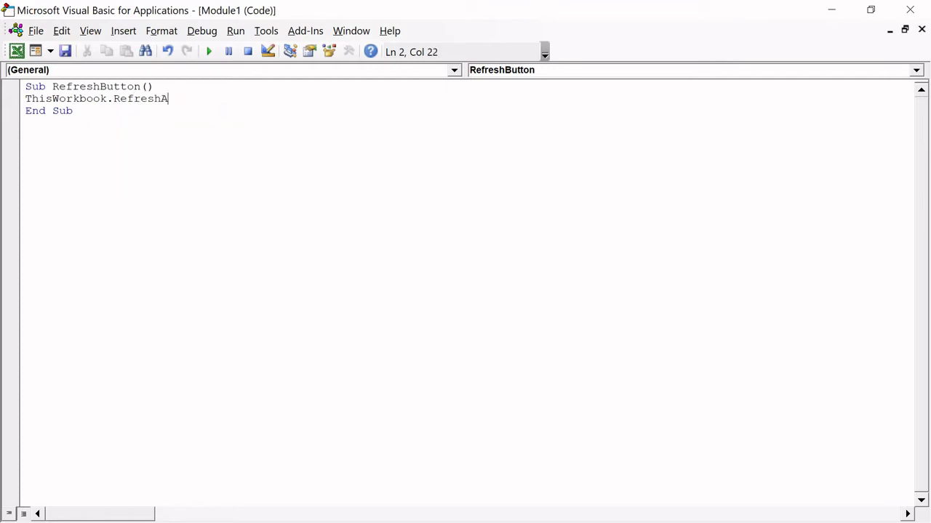
key("BackSpace")
key("BackSpace")
key("BackSpace")
left_click(69, 118)
left_click(41, 115)
left_click(912, 12)
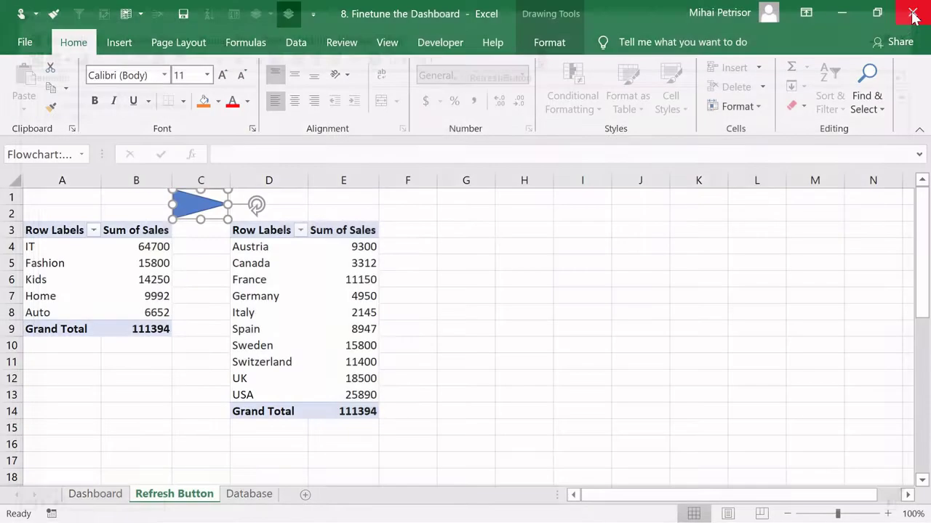
Deselect the triangle, reopen the Visual Basic editor to review the macro code, and look over the worksheet's developer tools
left_click(431, 250)
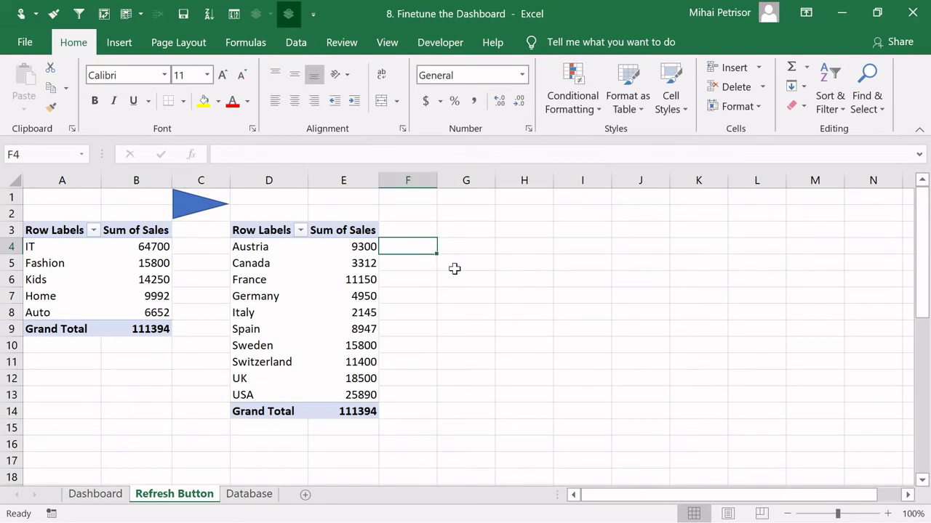
left_click(496, 264)
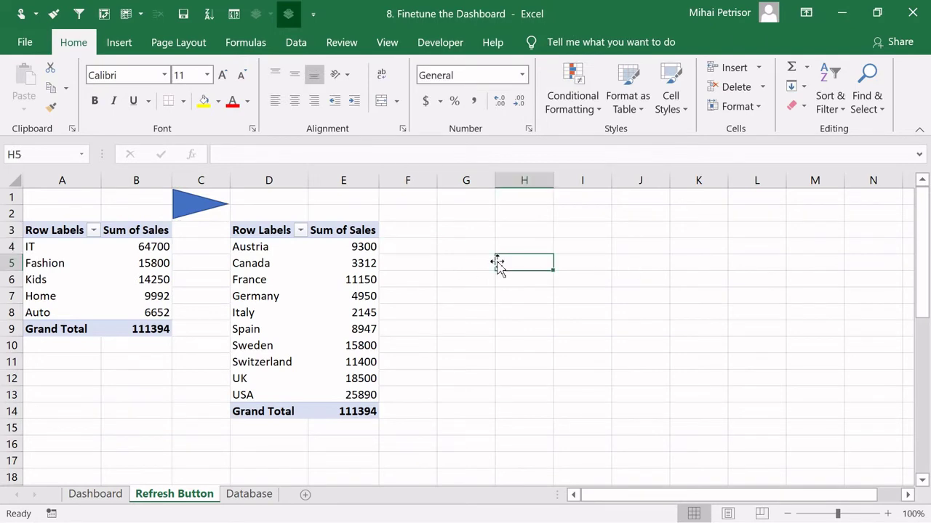
key("alt+F11")
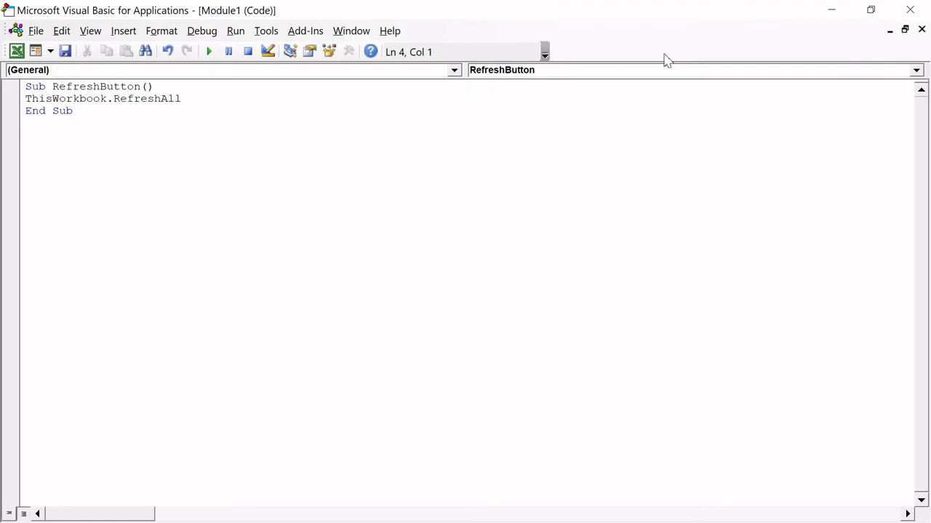
left_click(909, 9)
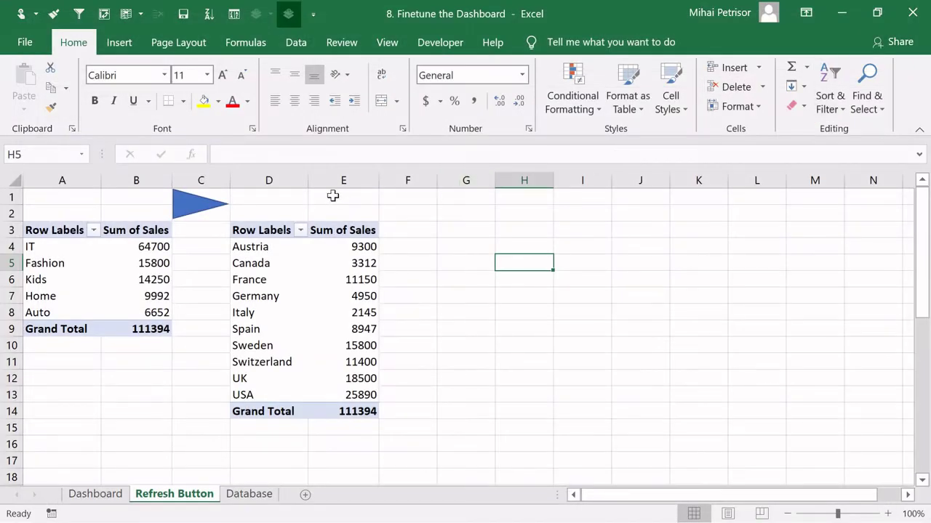
left_click(445, 42)
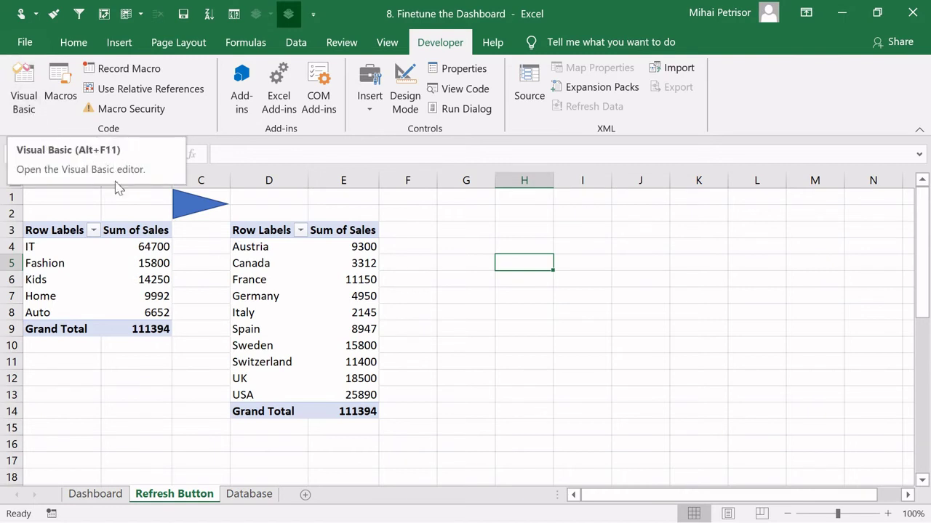
left_click(560, 367)
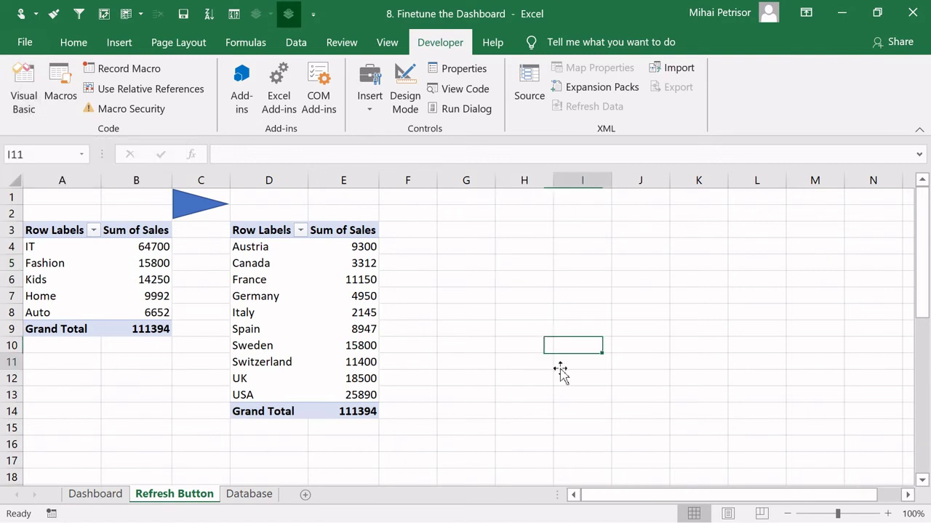
left_click(202, 397)
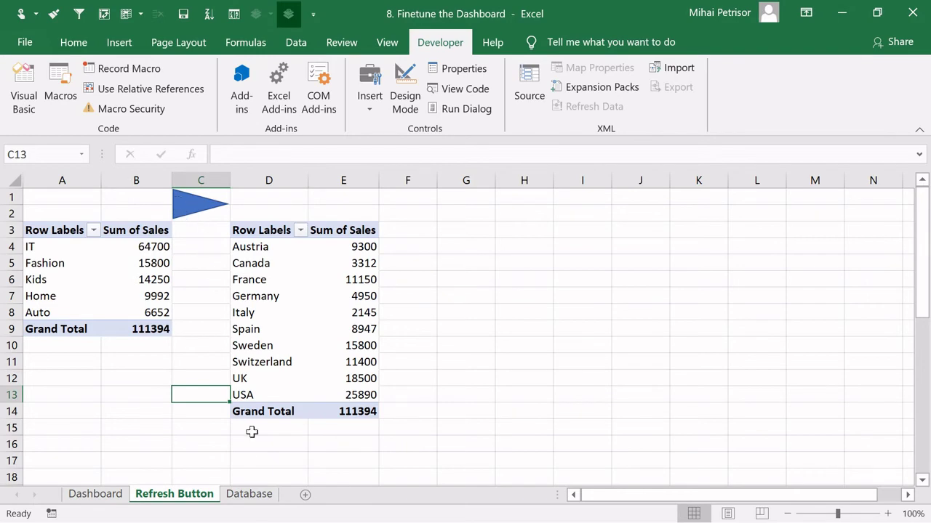
Widen the Sales column on the Database sheet
left_click(249, 494)
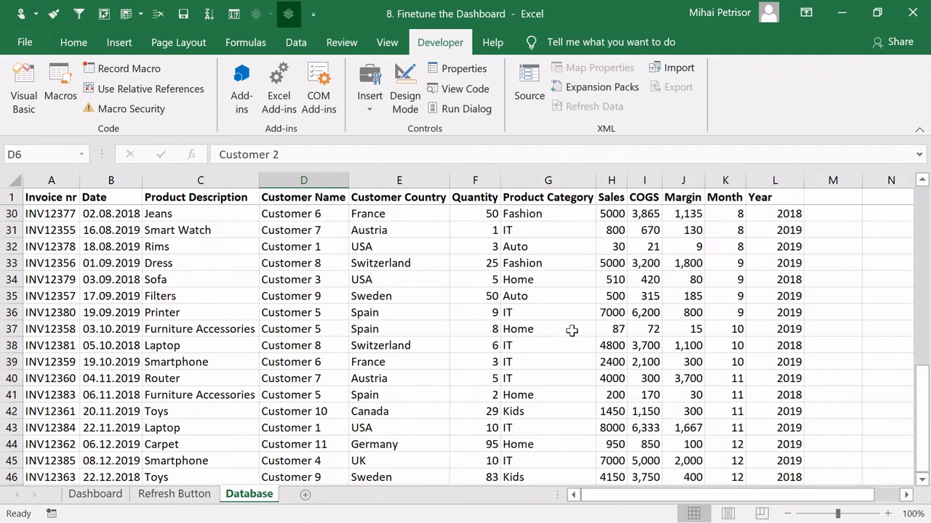
scroll(578, 326, "down", 1)
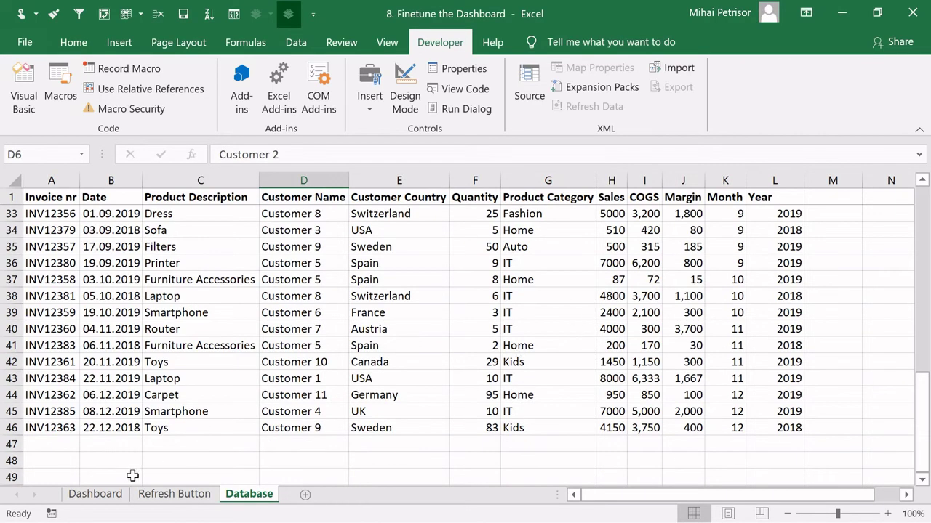
left_click(175, 494)
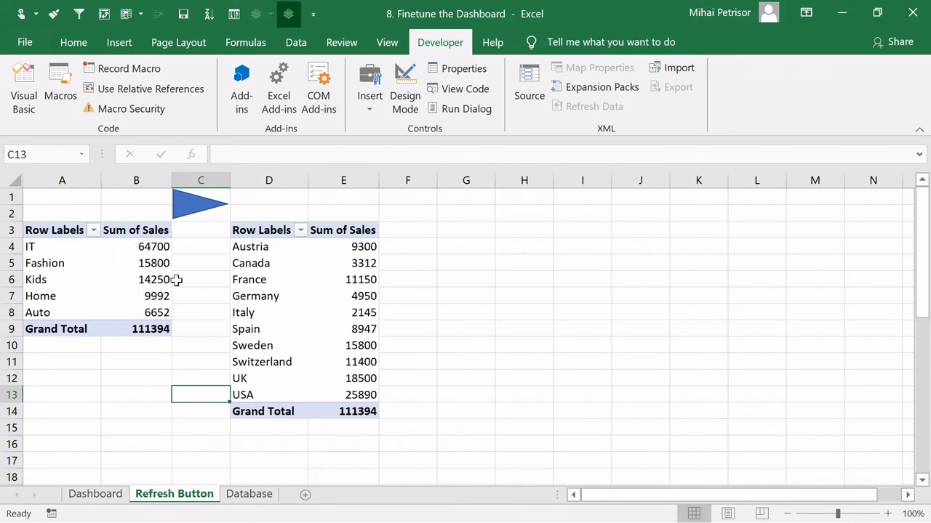
left_click(251, 495)
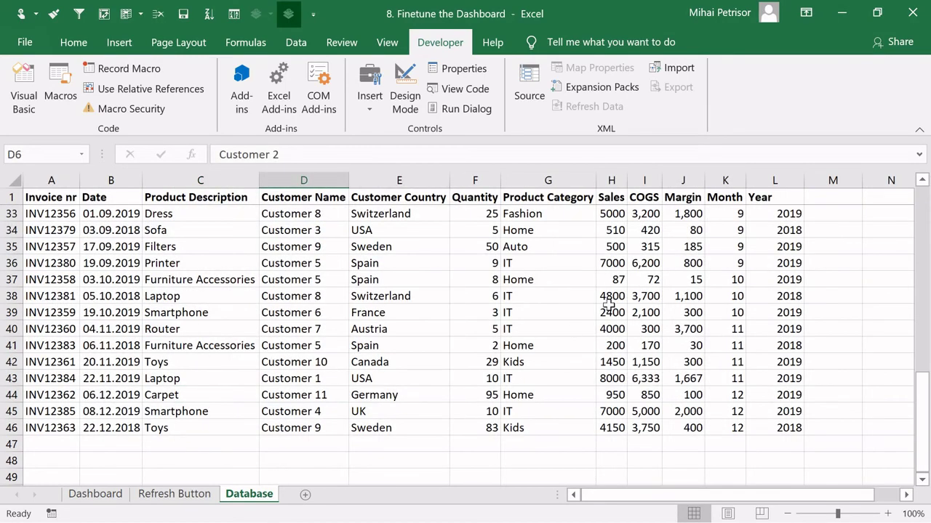
left_click_drag(632, 188, 645, 186)
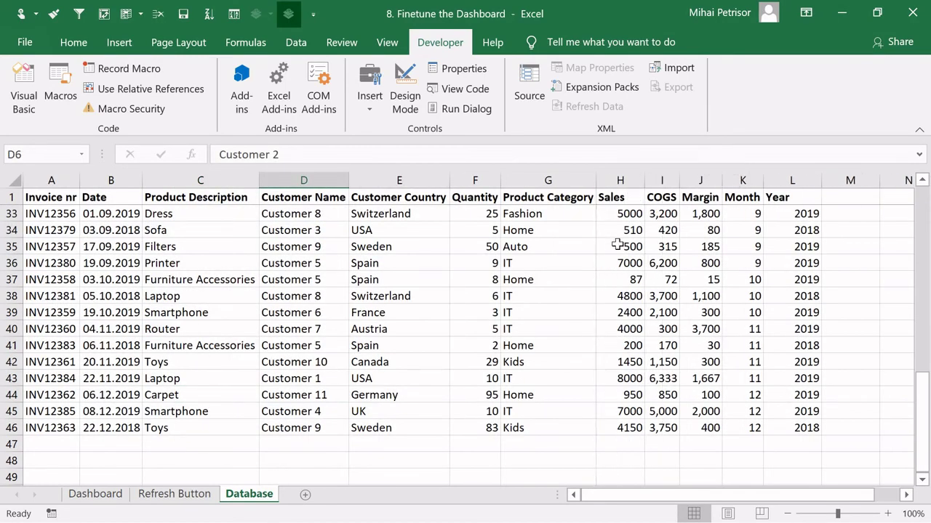
Enter 500000 as the Sales value in cell H42, the Canada toys row
left_click(628, 267)
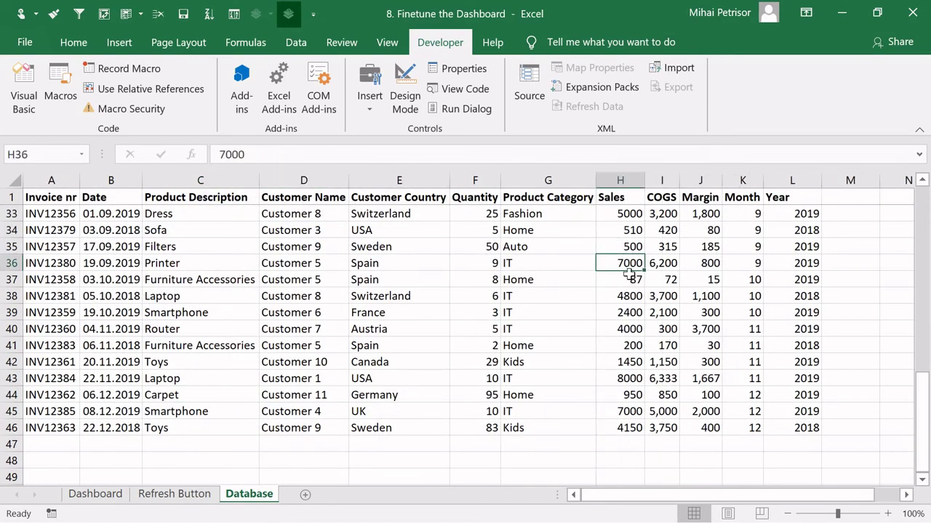
left_click(626, 364)
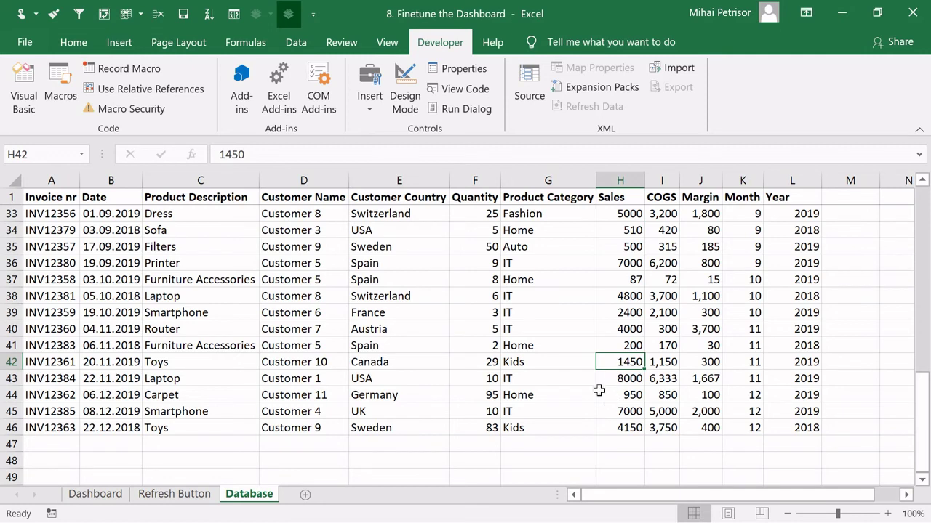
type("50")
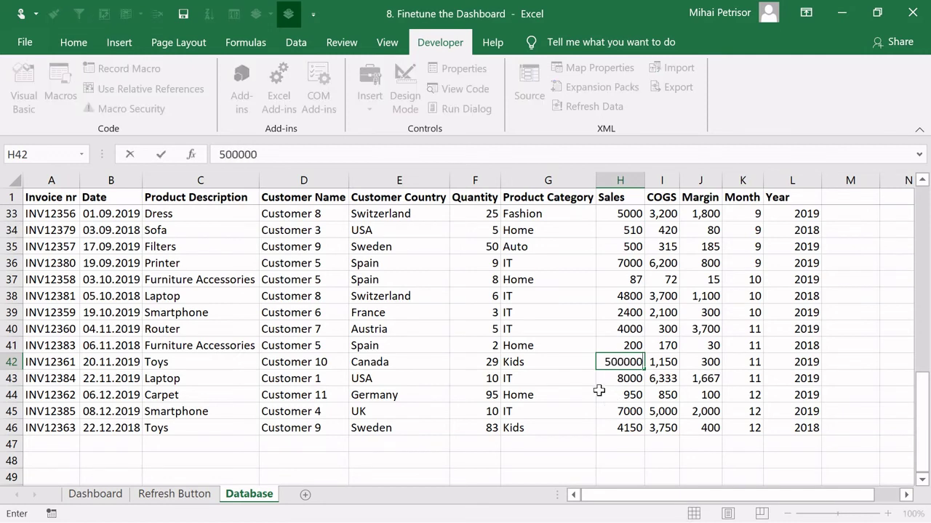
type("0000")
left_click(552, 396)
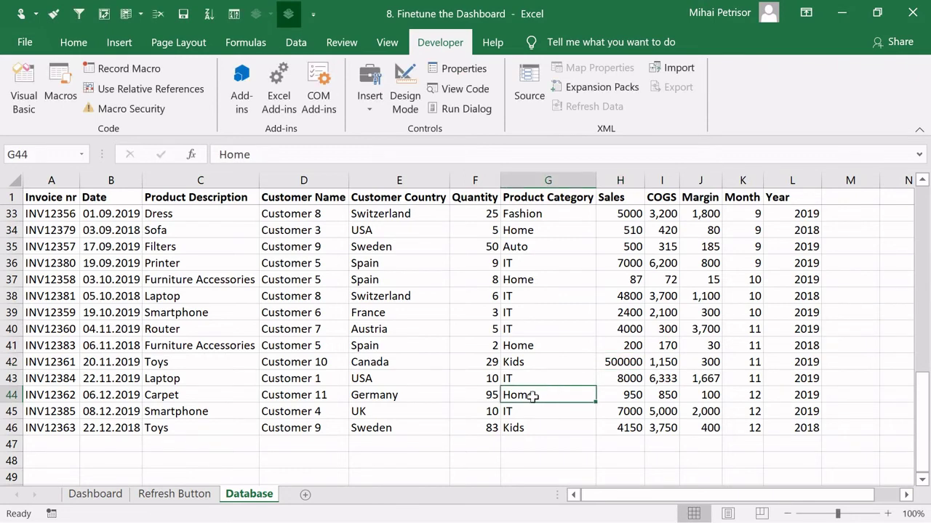
Set the Sales value in cell H42 of the Database sheet to 700000
left_click(623, 362)
double_click(227, 155)
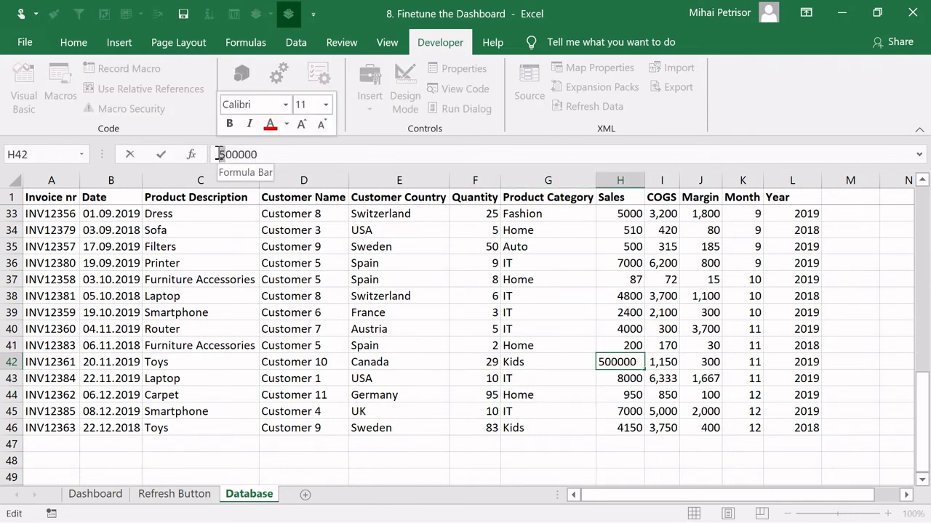
type("700000")
key("Return")
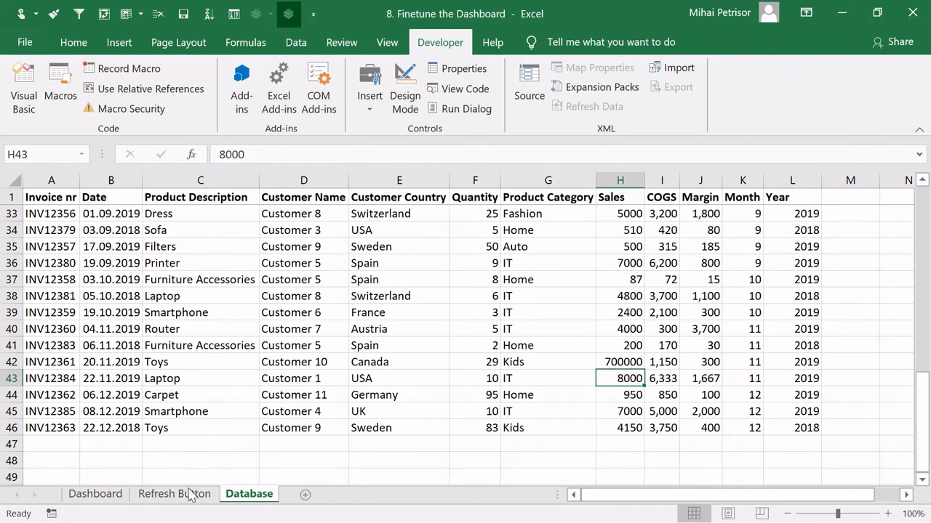
Refresh both pivot tables on the Refresh Button sheet by running the triangle shape's macro
left_click(151, 496)
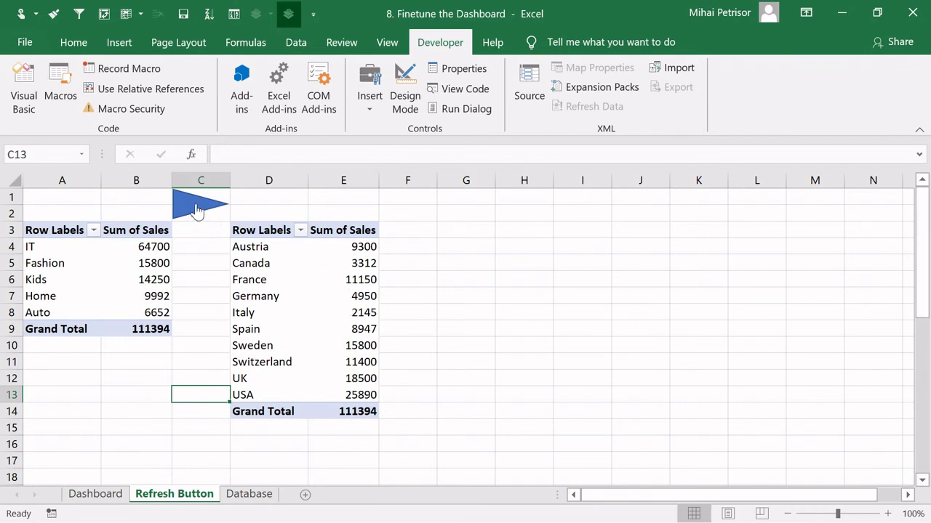
left_click(197, 348)
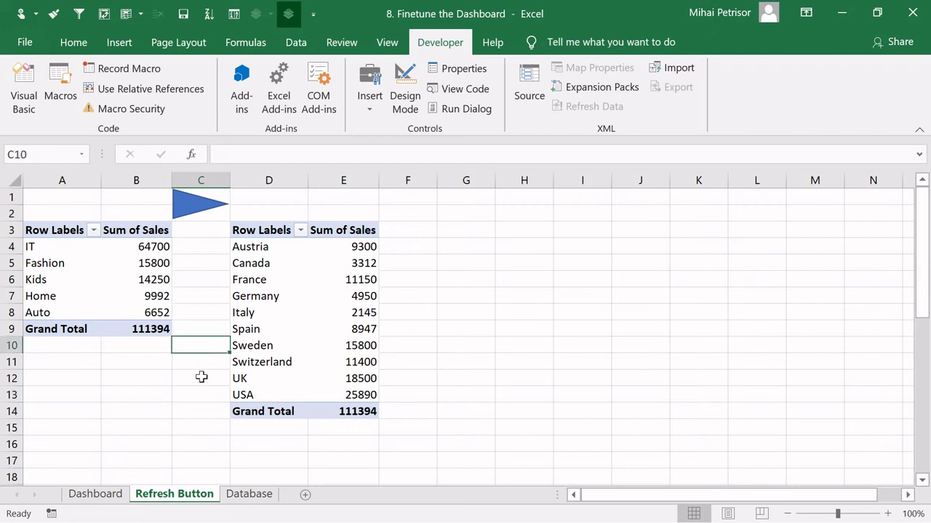
left_click(195, 211)
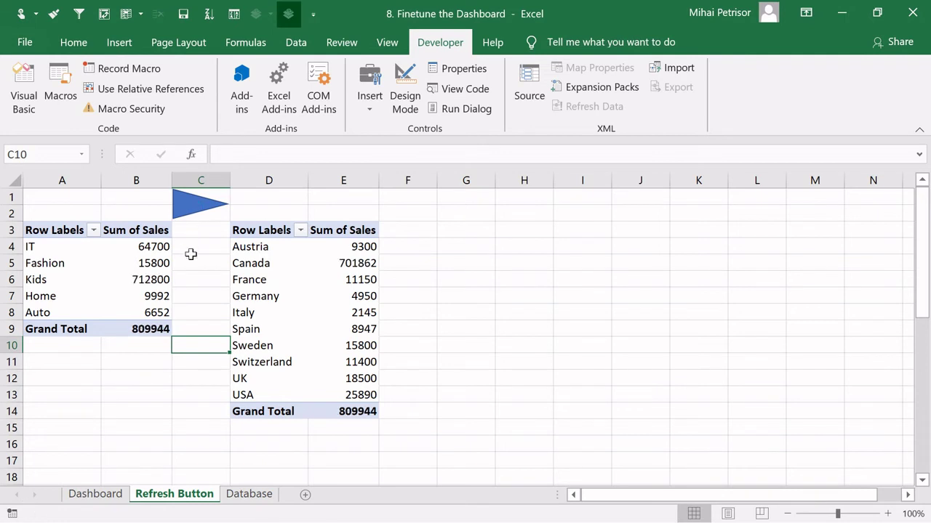
Compare the Kids and Canada sales in the two pivot tables with the edited source row 42 on the Database sheet
left_click(161, 280)
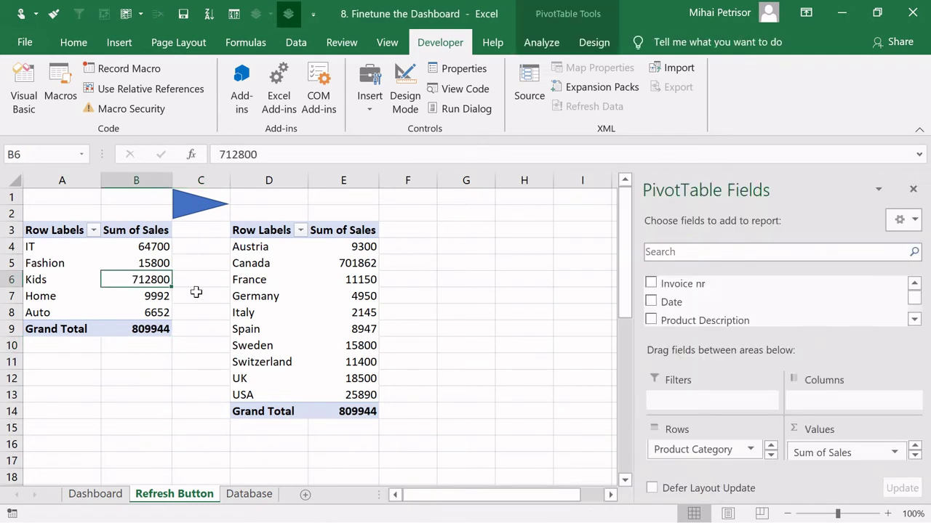
left_click(357, 263)
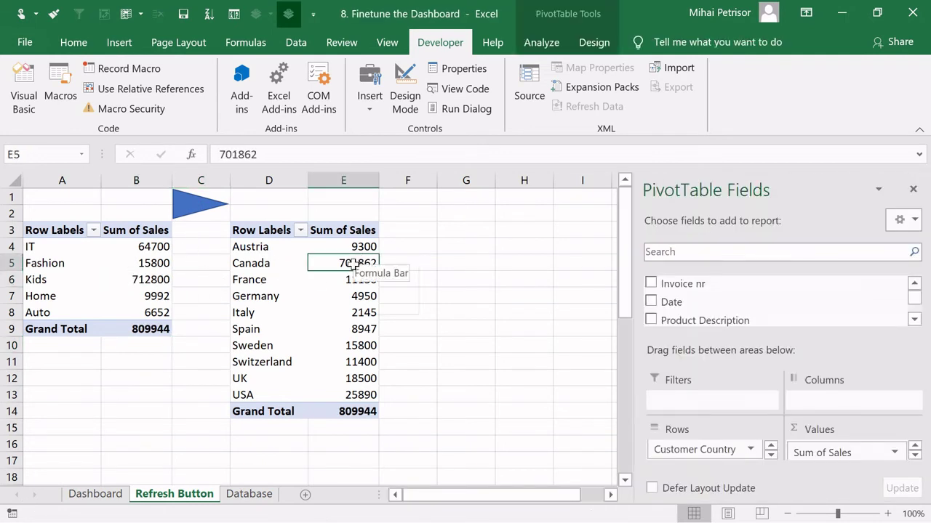
left_click(246, 495)
left_click(623, 360)
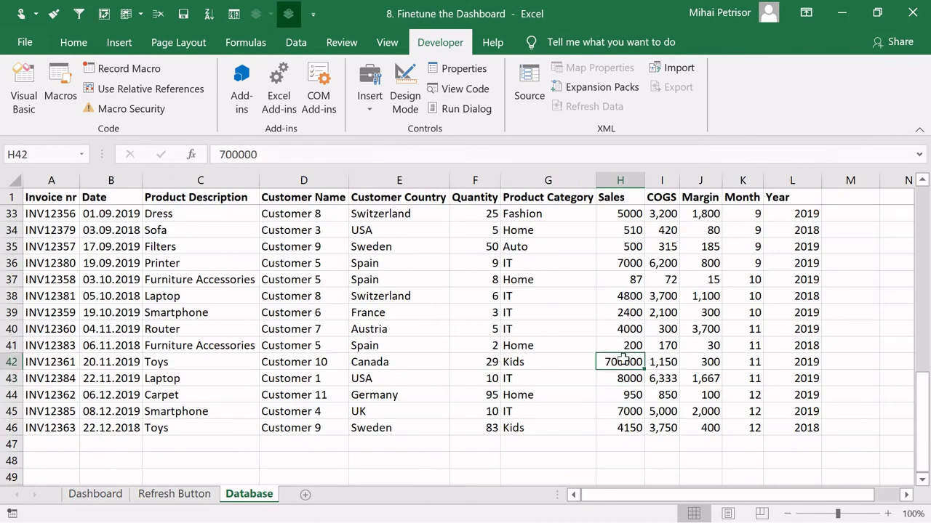
left_click(399, 366)
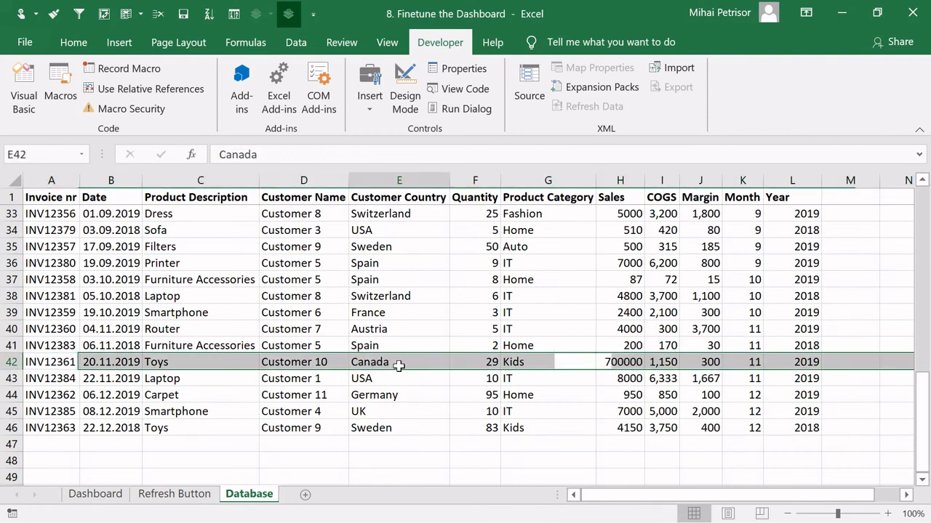
left_click(182, 494)
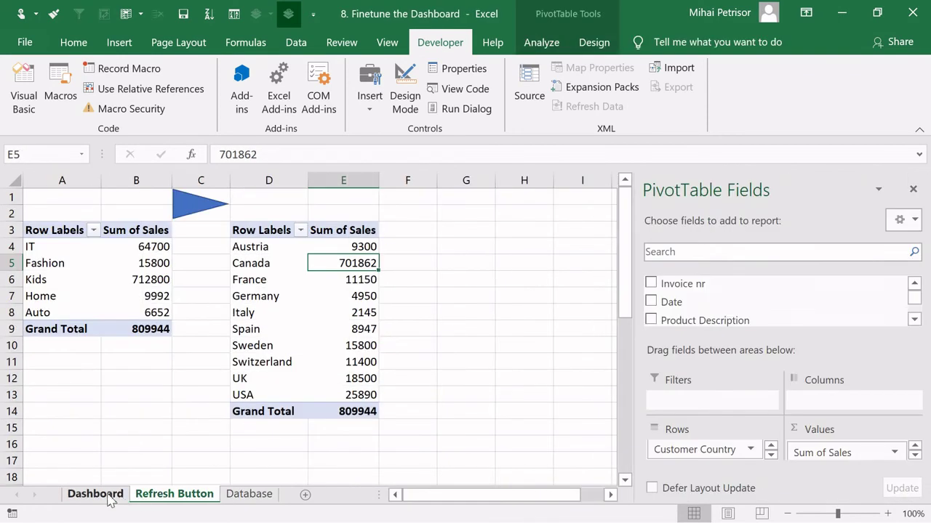
Review the product pivot table on the Dashboard sheet from its product rows down to the Grand Total
left_click(107, 497)
scroll(396, 360, "down", 16)
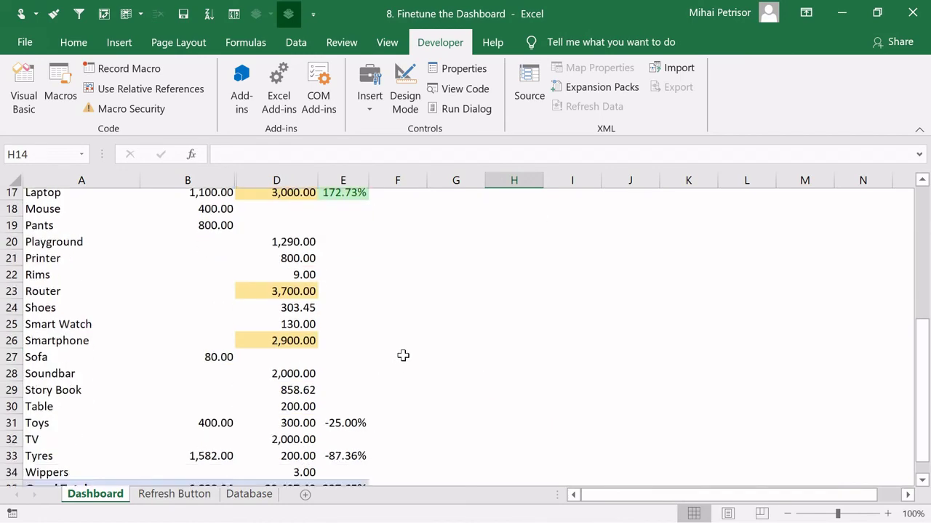
scroll(403, 356, "up", 7)
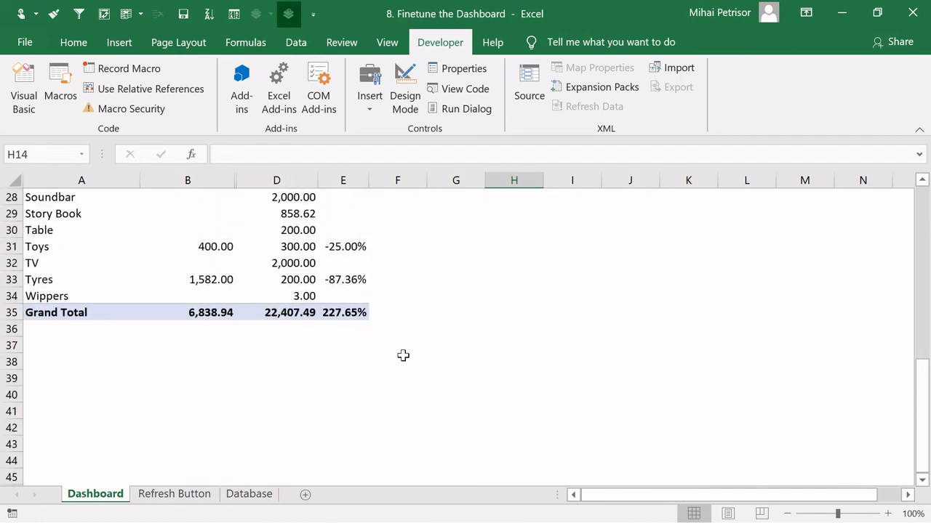
scroll(403, 355, "up", 9)
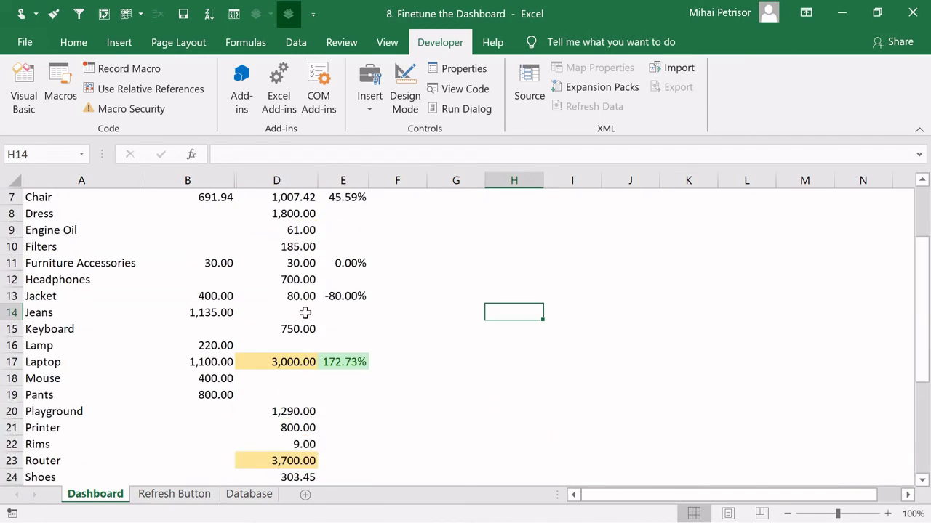
scroll(350, 325, "down", 8)
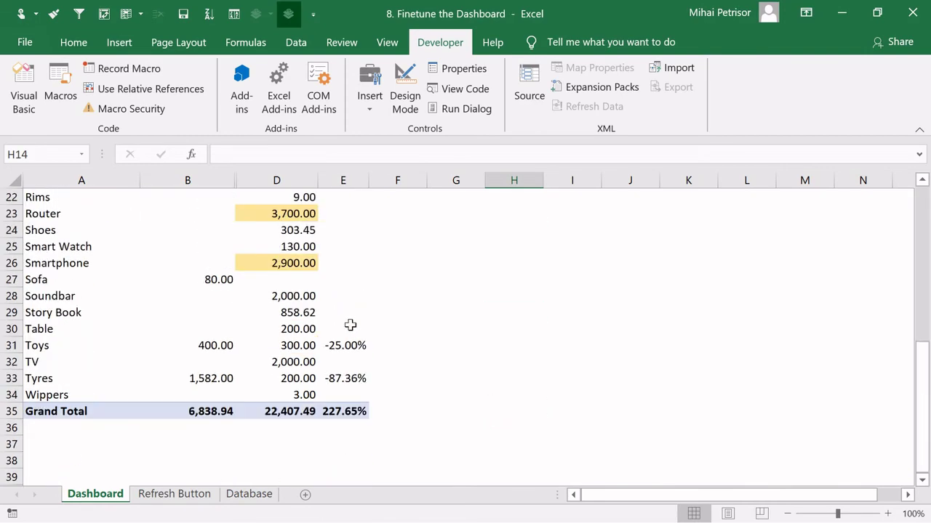
Compare the Grand Totals of the two pivot tables on the Refresh Button sheet
left_click(181, 494)
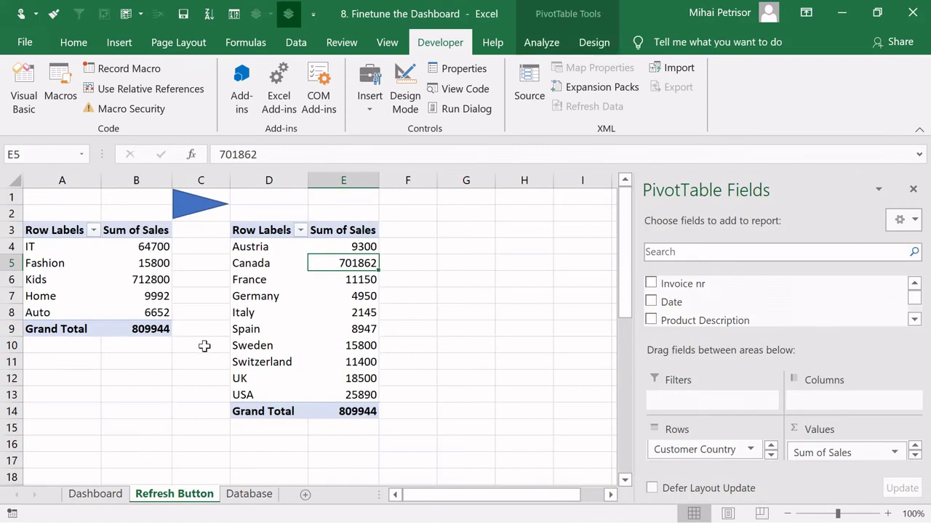
left_click(153, 332)
left_click(346, 413)
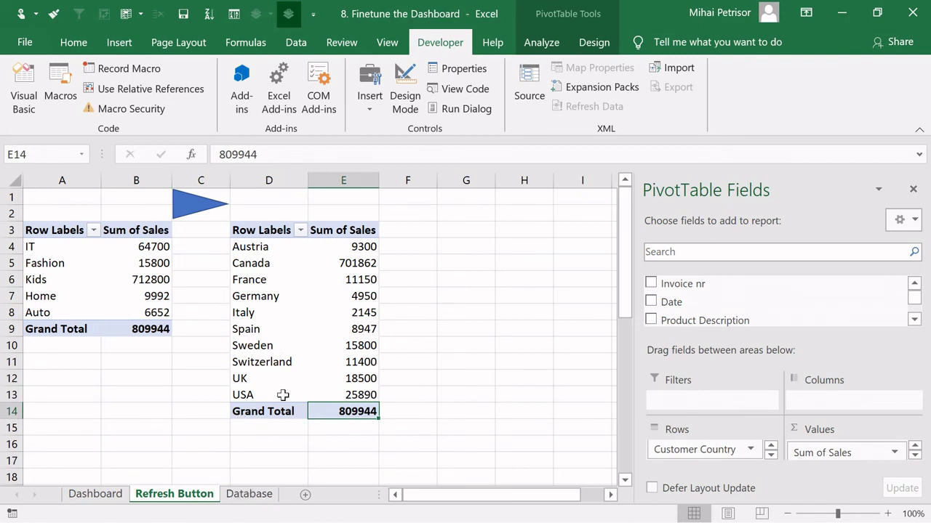
left_click(177, 379)
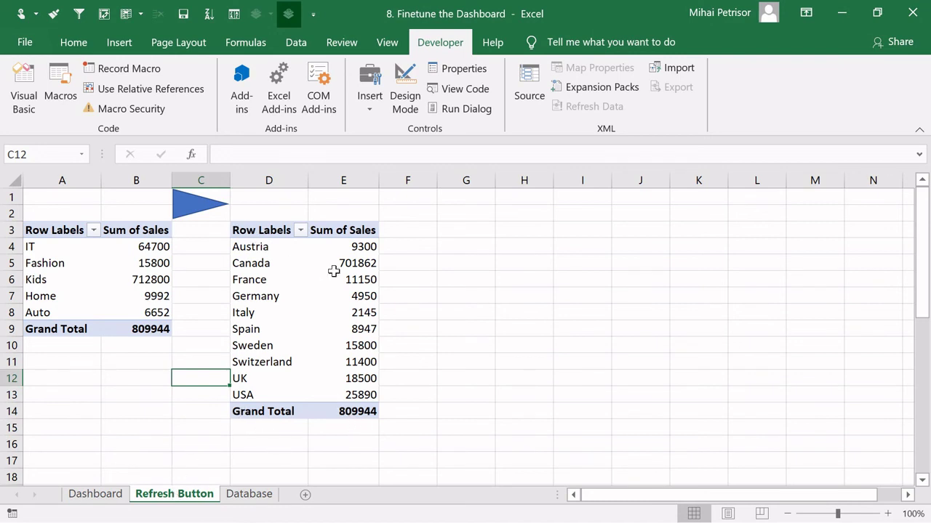
mouse_move(347, 270)
Review the last source records on the Database sheet and the first empty row below them
left_click(266, 500)
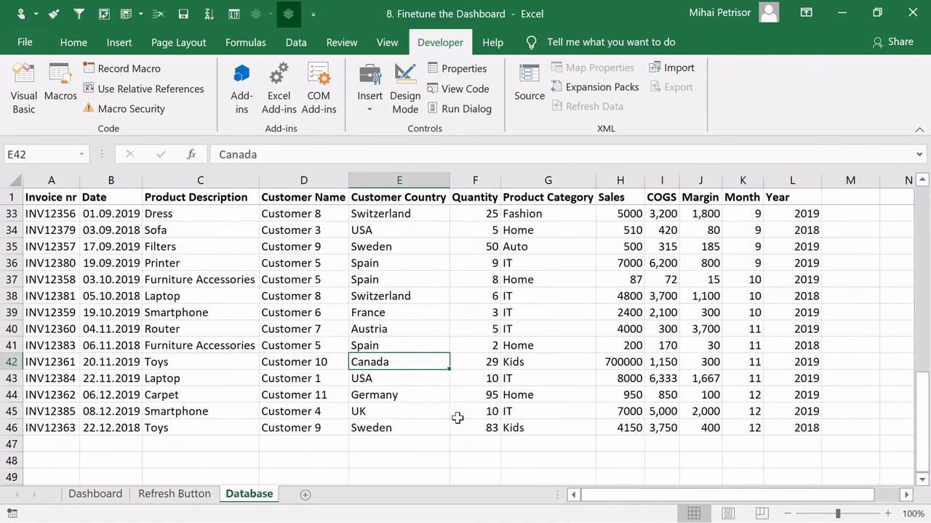
left_click(593, 331)
left_click_drag(809, 429, 133, 247)
left_click(214, 314)
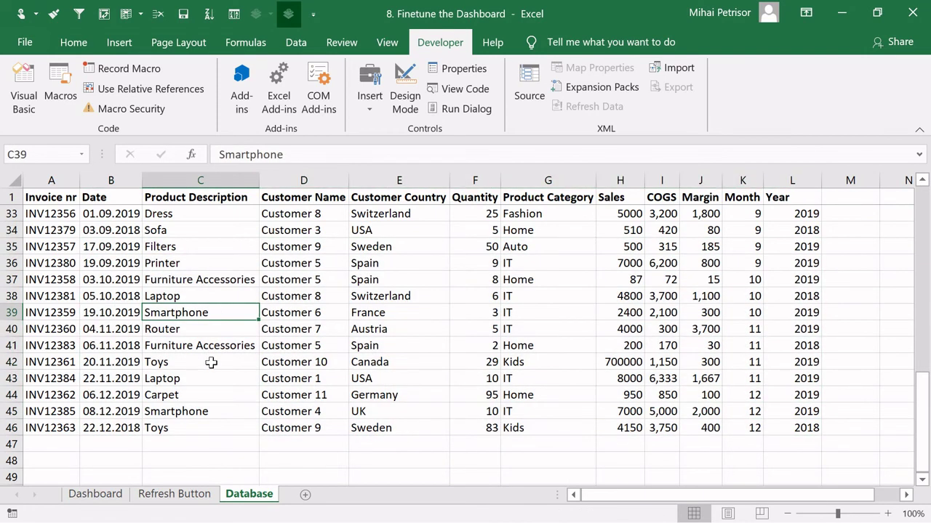
left_click(11, 428)
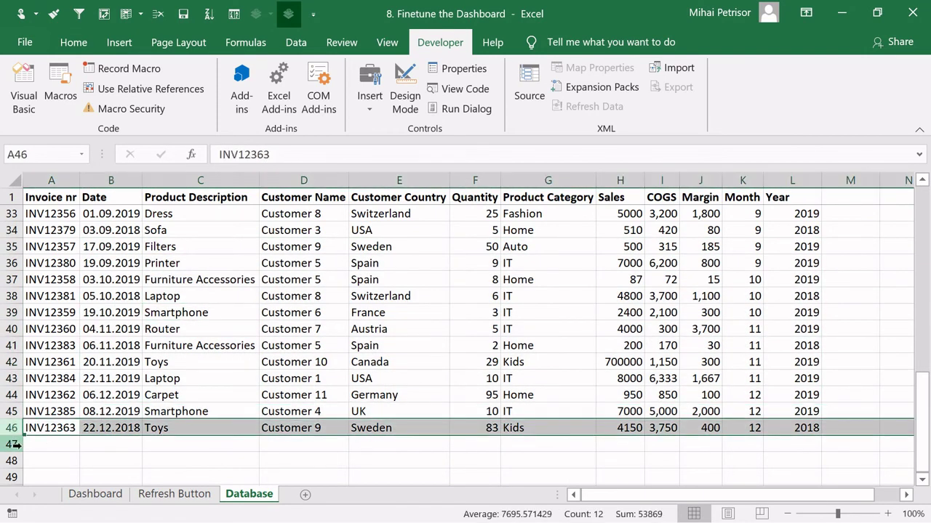
left_click(12, 445)
left_click(333, 399)
Examine the refresh commands available for the pivot tables on the Refresh Button sheet
left_click(188, 499)
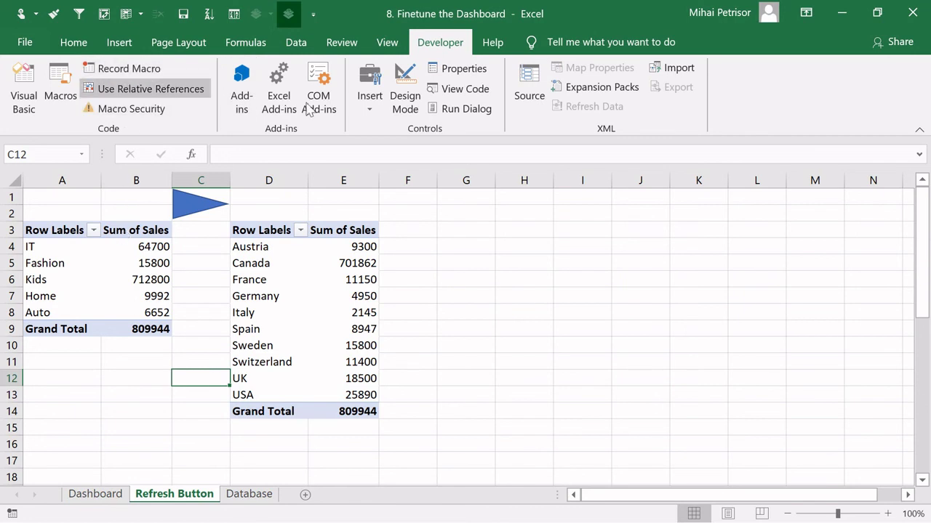
left_click(113, 280)
left_click(542, 42)
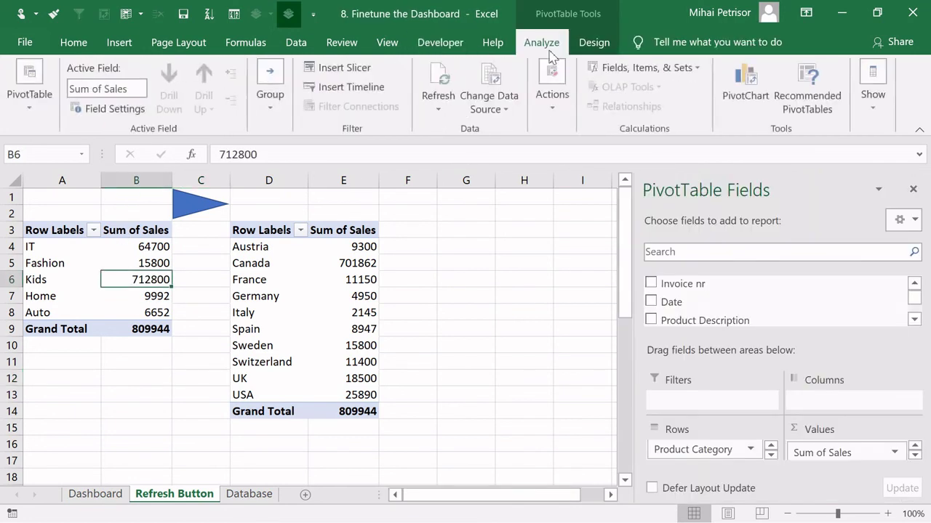
left_click(439, 109)
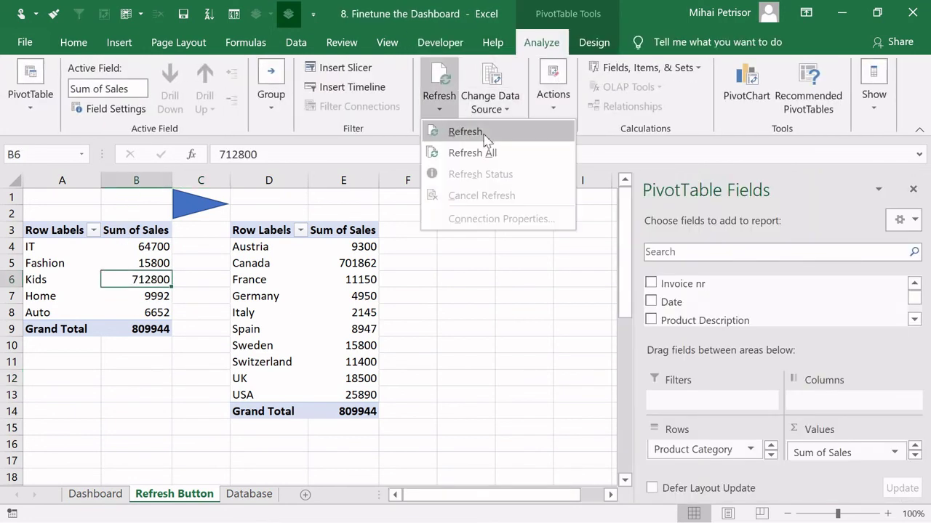
key("Escape")
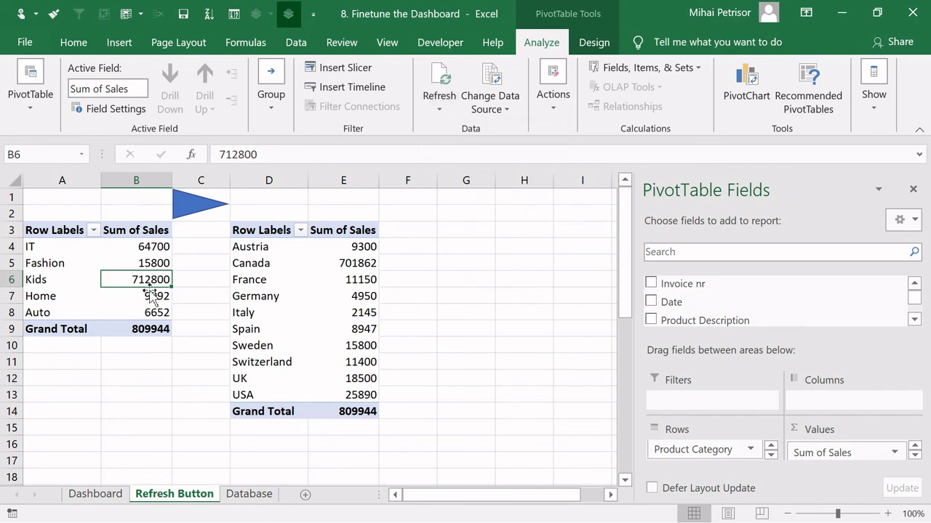
right_click(155, 298)
key("Escape")
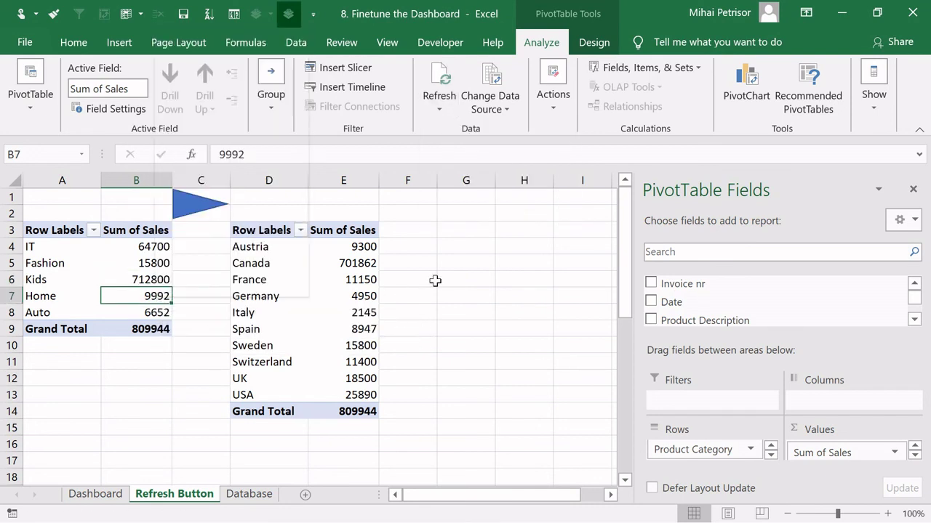
right_click(361, 284)
Set the Sales value in cell H36 of the Database sheet, the Spain printer row, to 60000
left_click(249, 494)
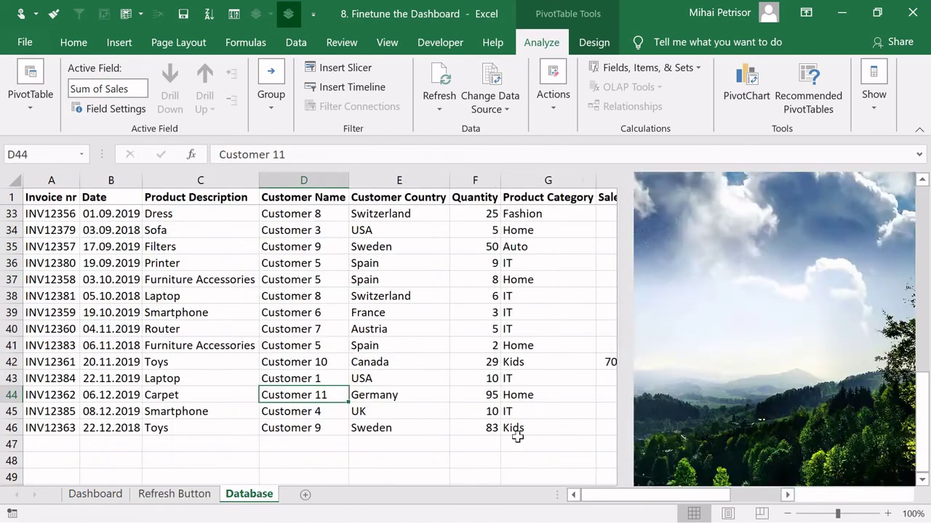
left_click(631, 265)
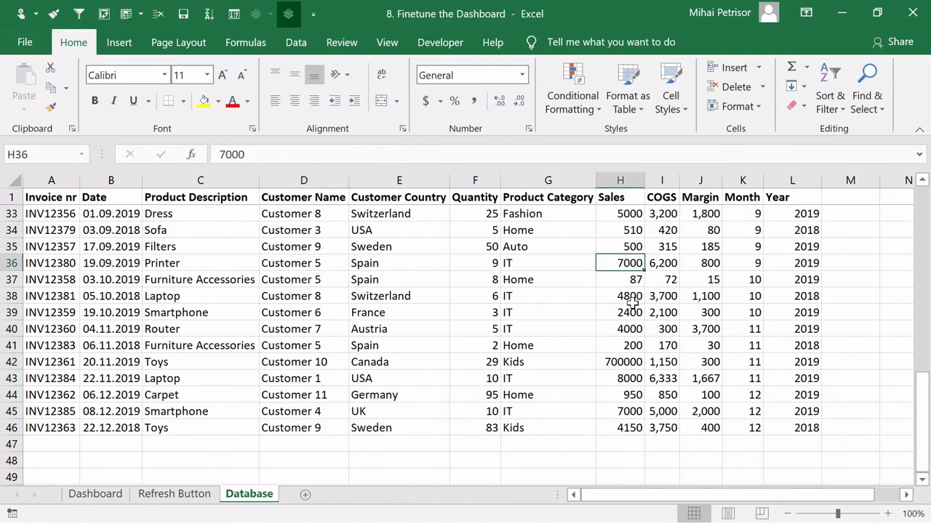
type("60000")
left_click(545, 313)
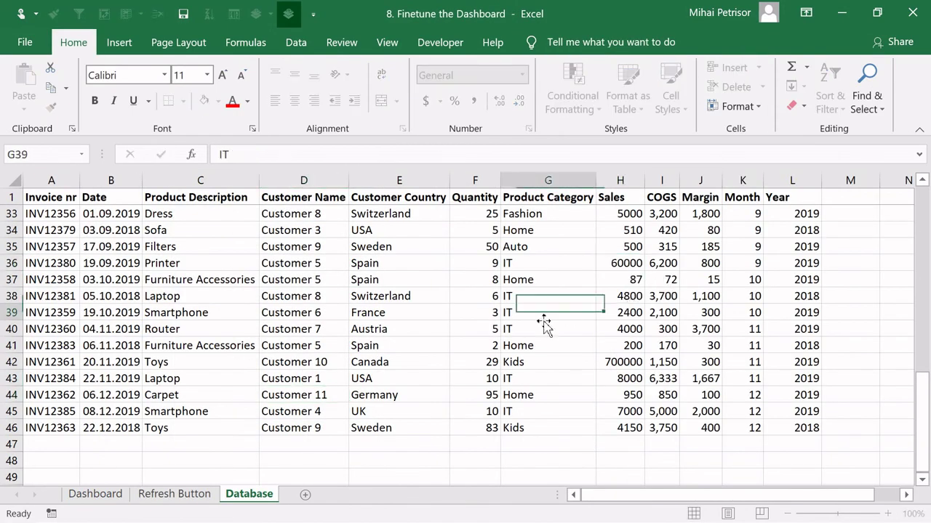
Run the triangle shape's macro on the Refresh Button sheet to update both pivot tables with the new printer sales
left_click(174, 493)
left_click(215, 203)
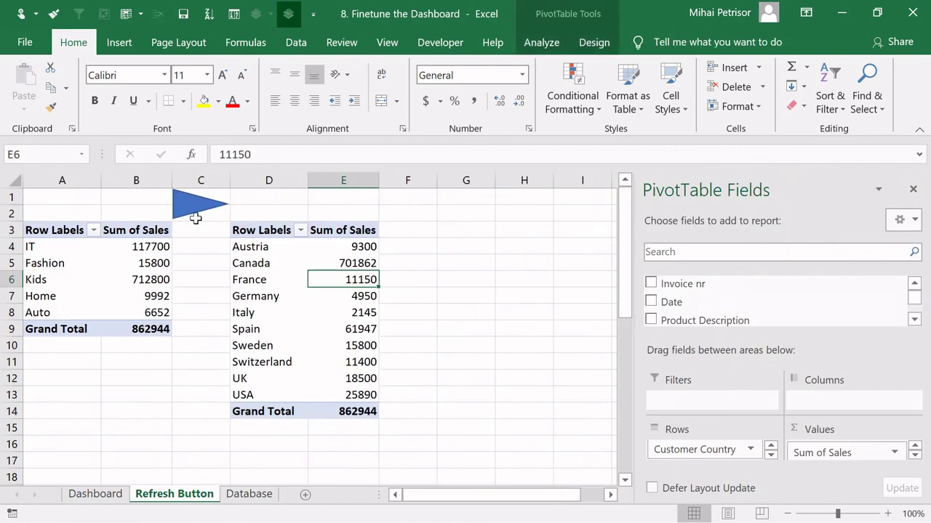
left_click(219, 276)
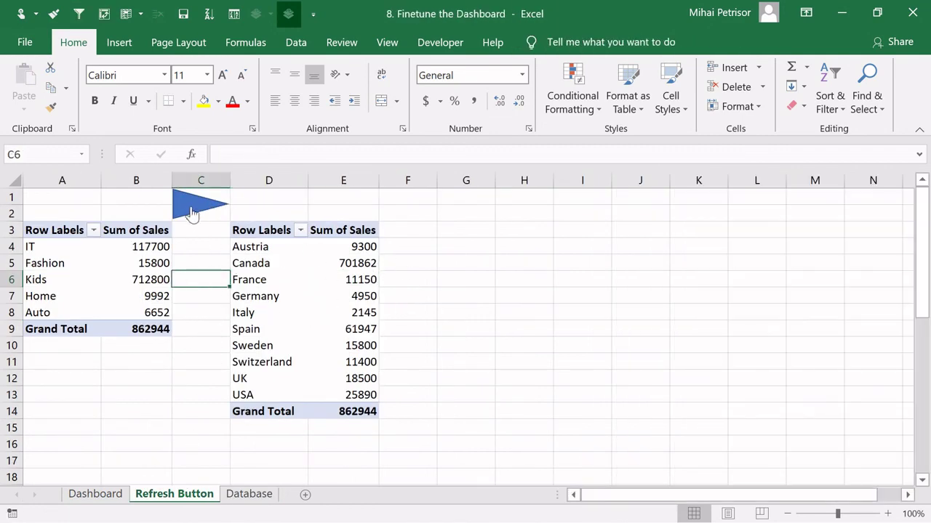
left_click(411, 261)
left_click(762, 251)
left_click(808, 249)
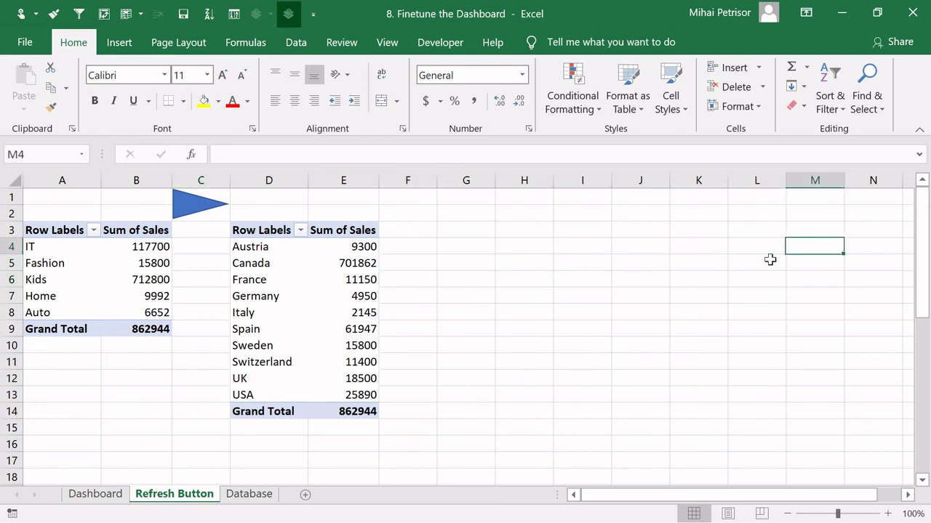
left_click_drag(799, 249, 83, 436)
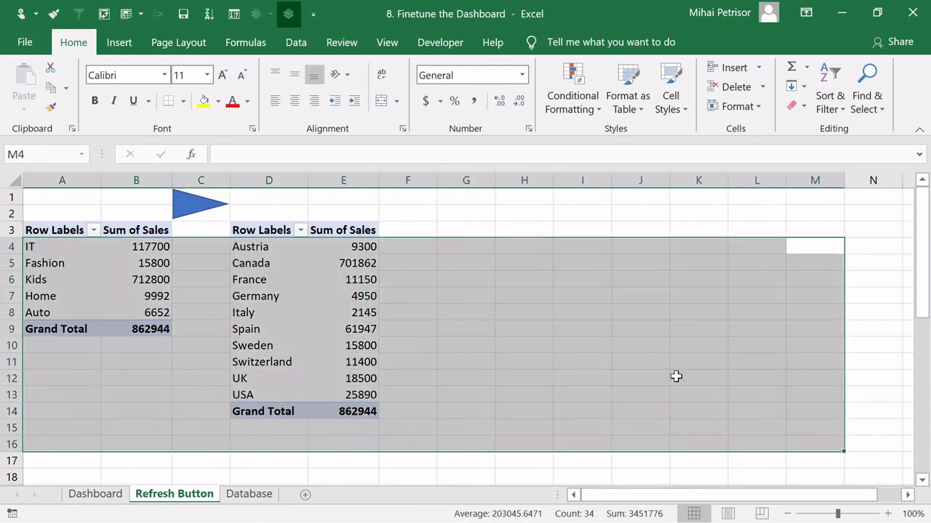
left_click(700, 329)
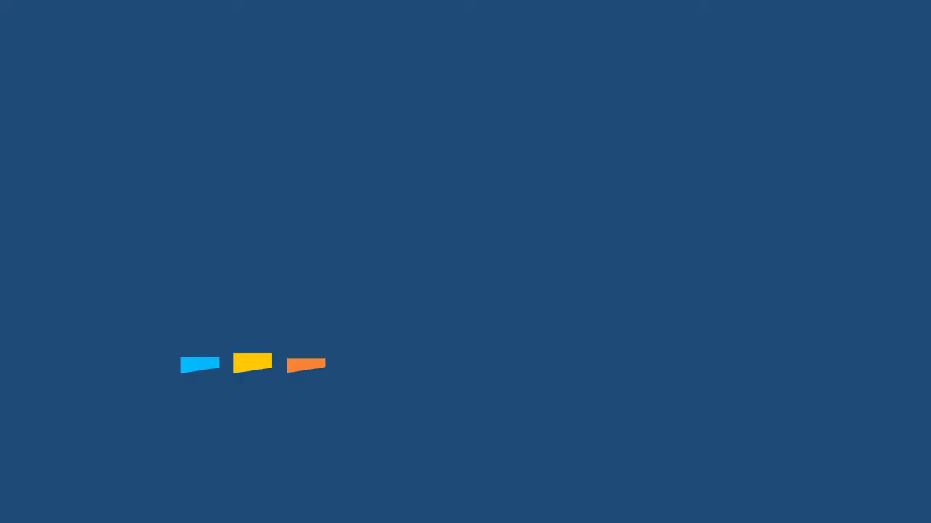